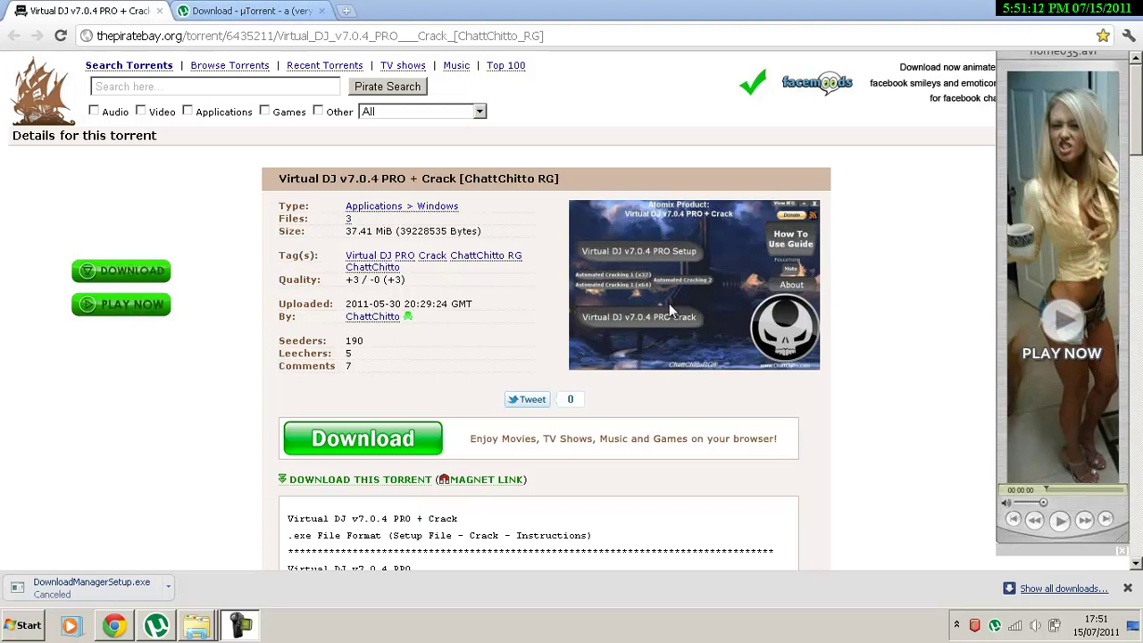
Download the Virtual DJ v7.0.4 PRO torrent file and load its trackers into the existing µTorrent entry
left_click(670, 304)
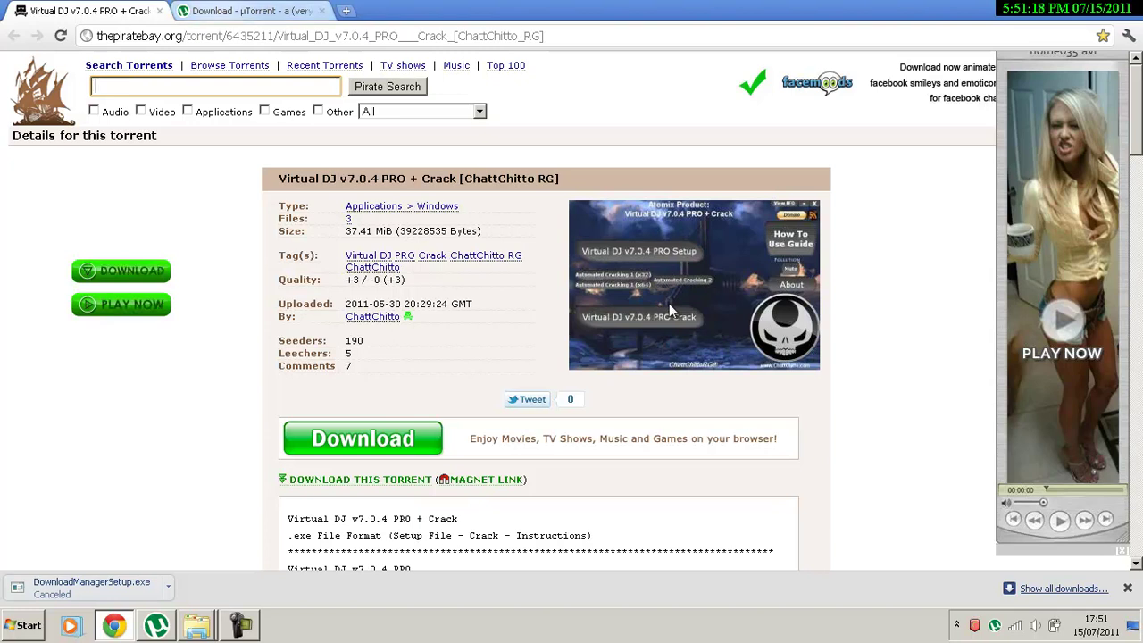
scroll(670, 310, "down", 2)
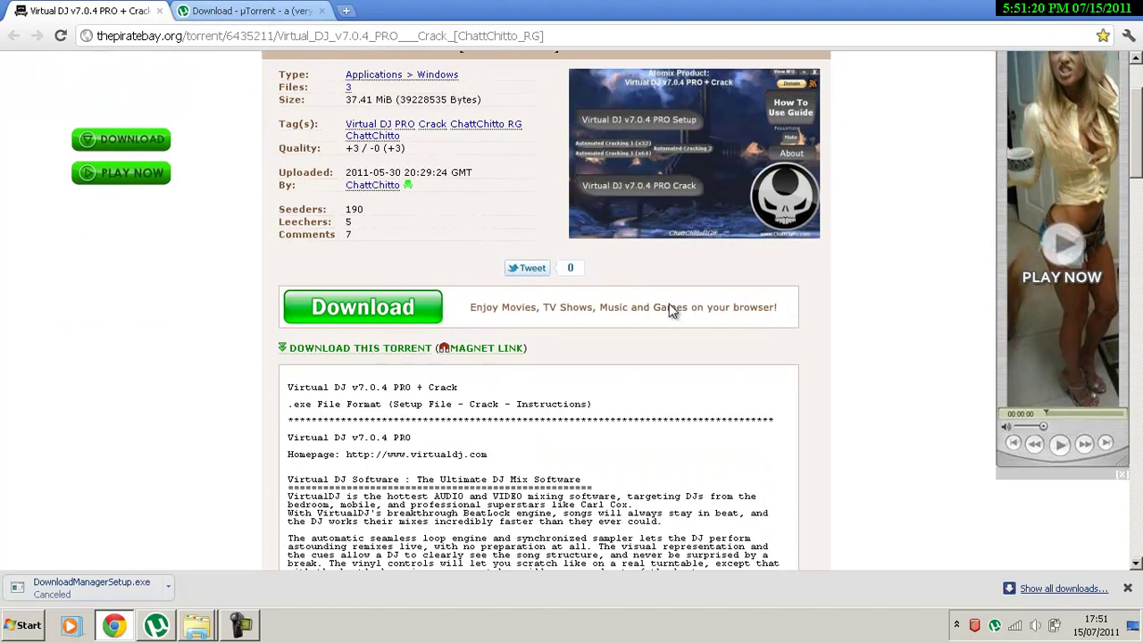
scroll(669, 310, "up", 2)
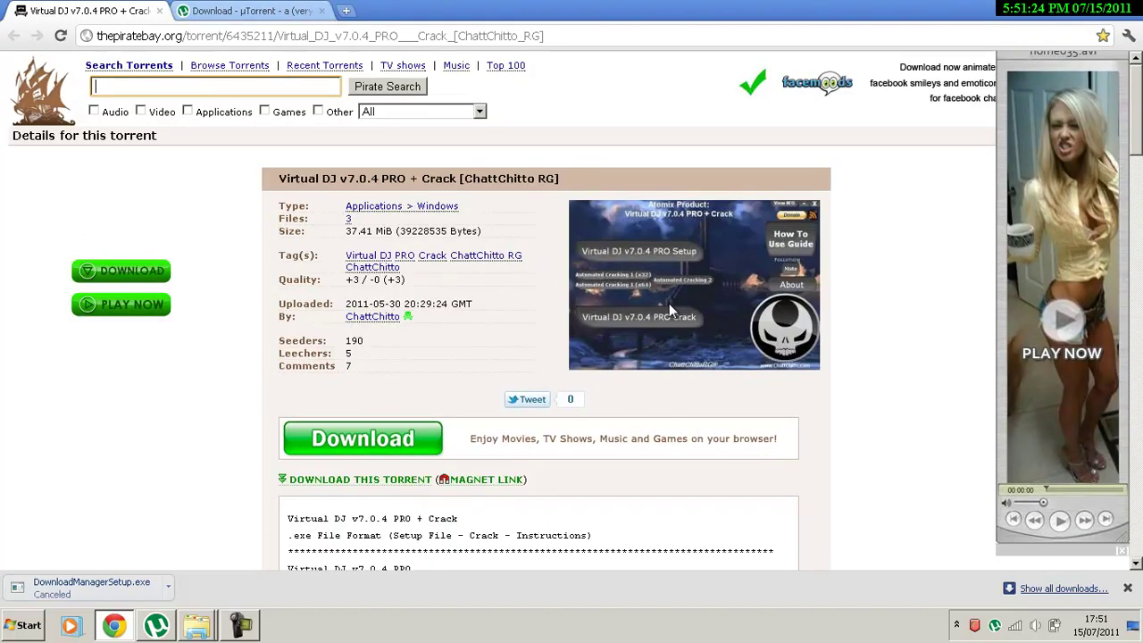
left_click(671, 310)
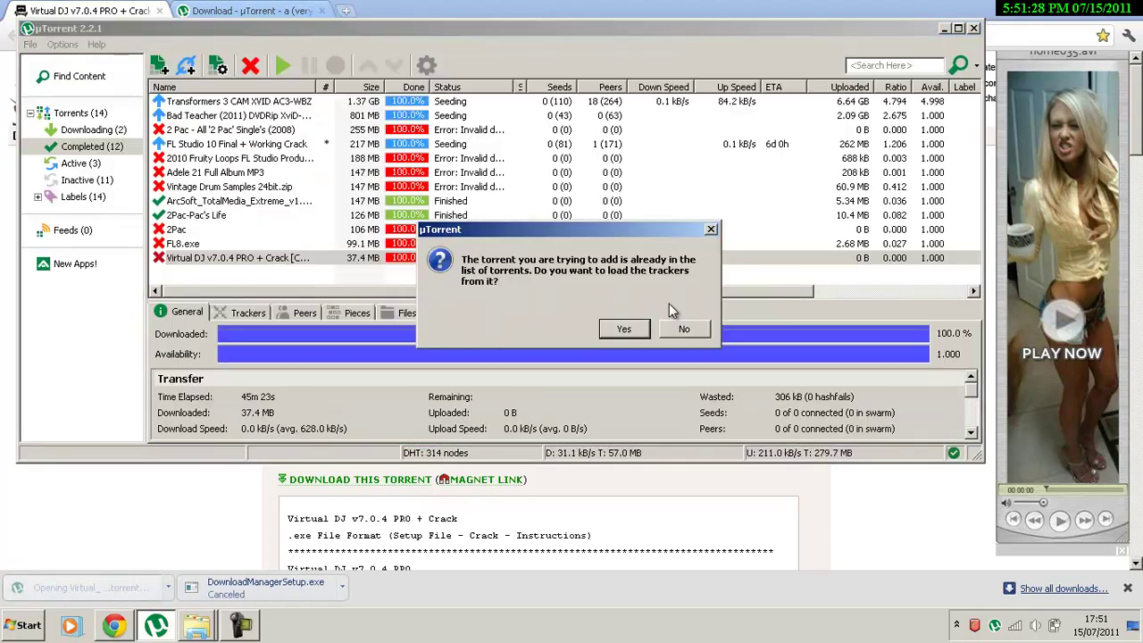
key("Return")
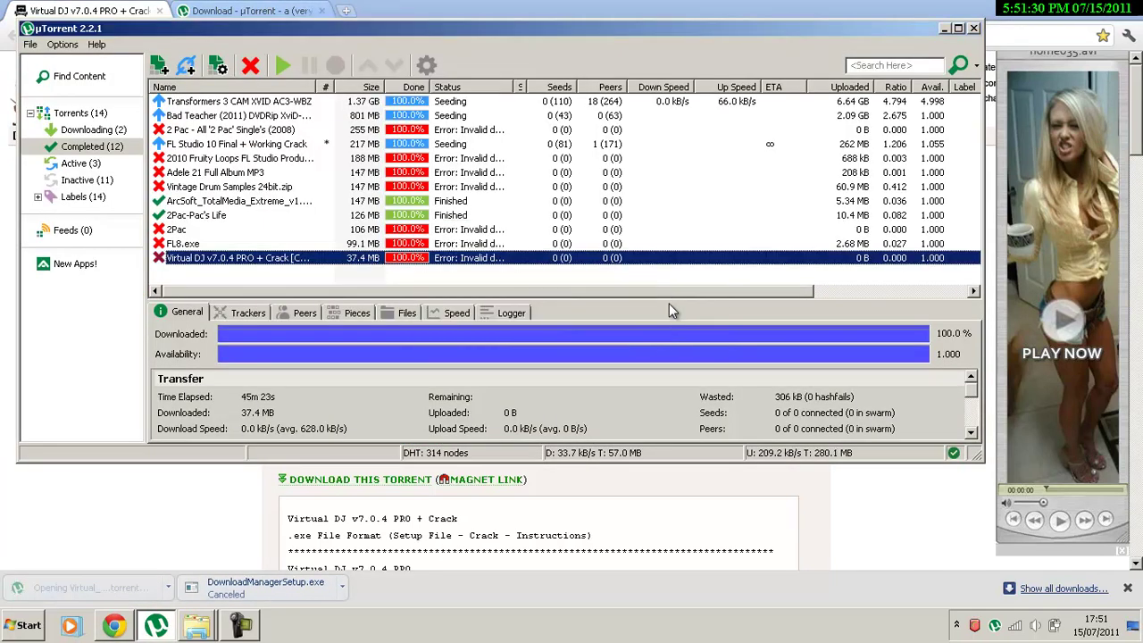
key("super+Up")
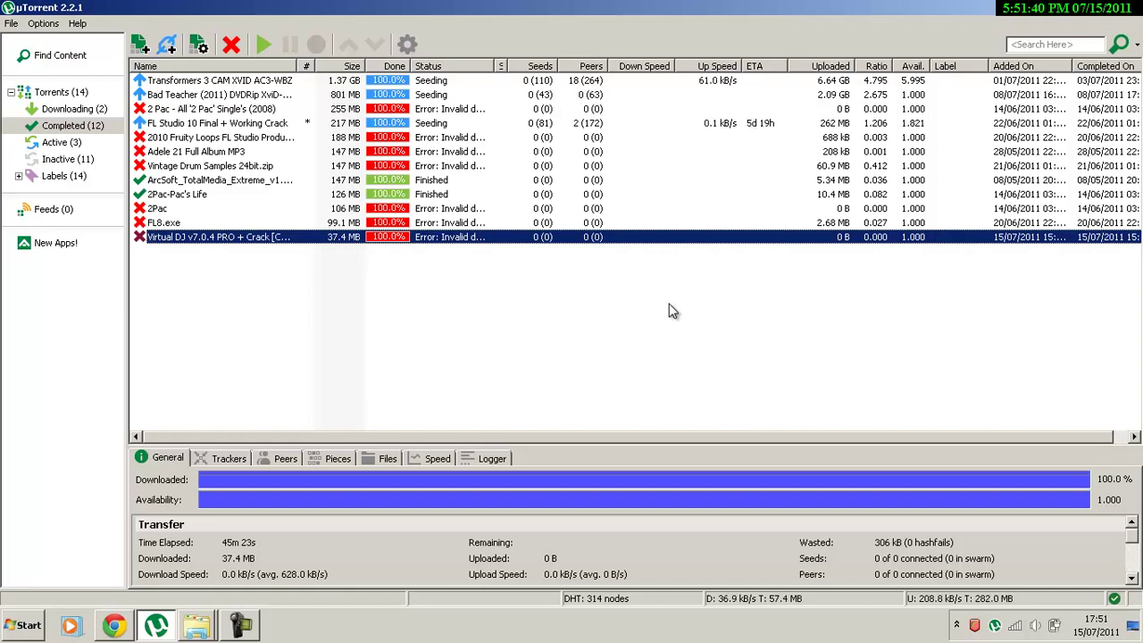
Switch to the µTorrent download page in the browser and download the stable 3.0 installer for Windows, keeping utorrent.exe
key("alt+Tab")
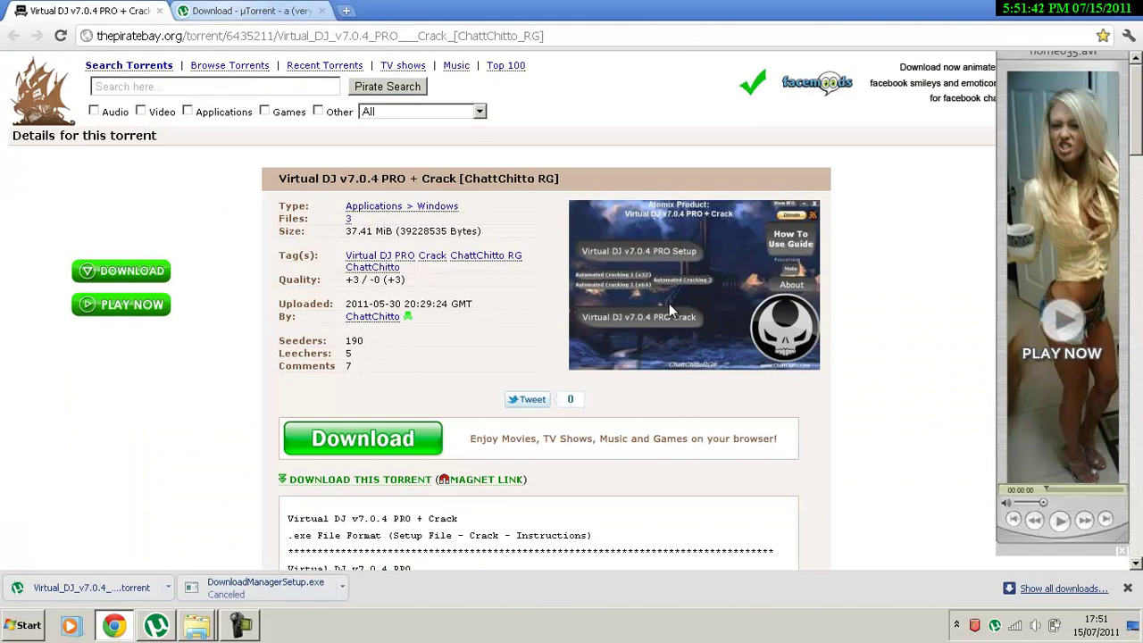
key("ctrl+Tab")
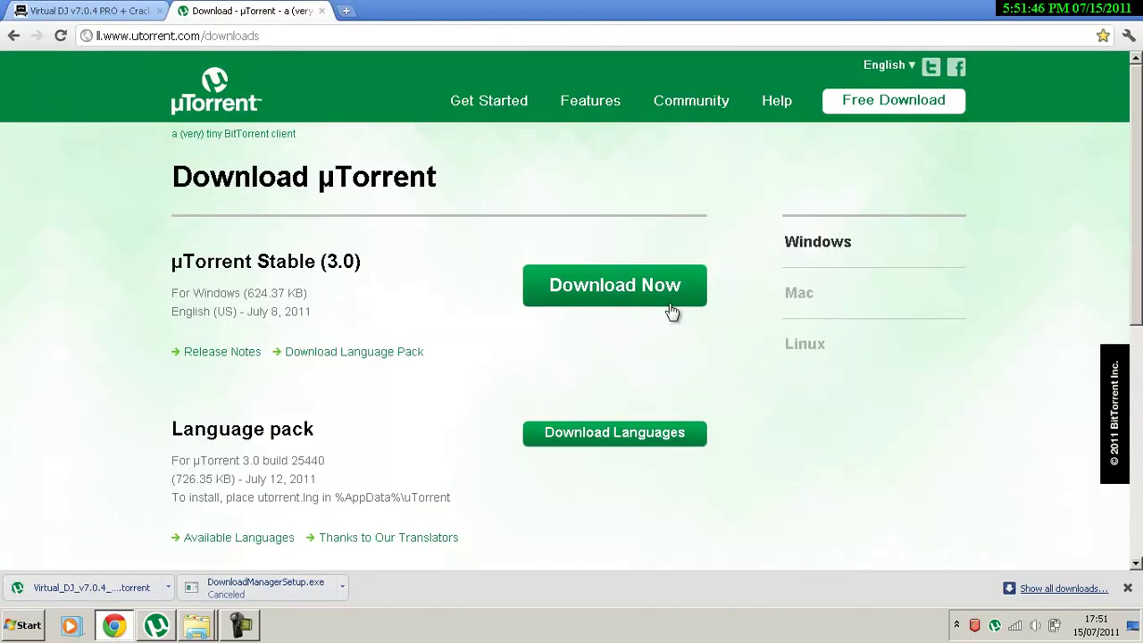
left_click(669, 304)
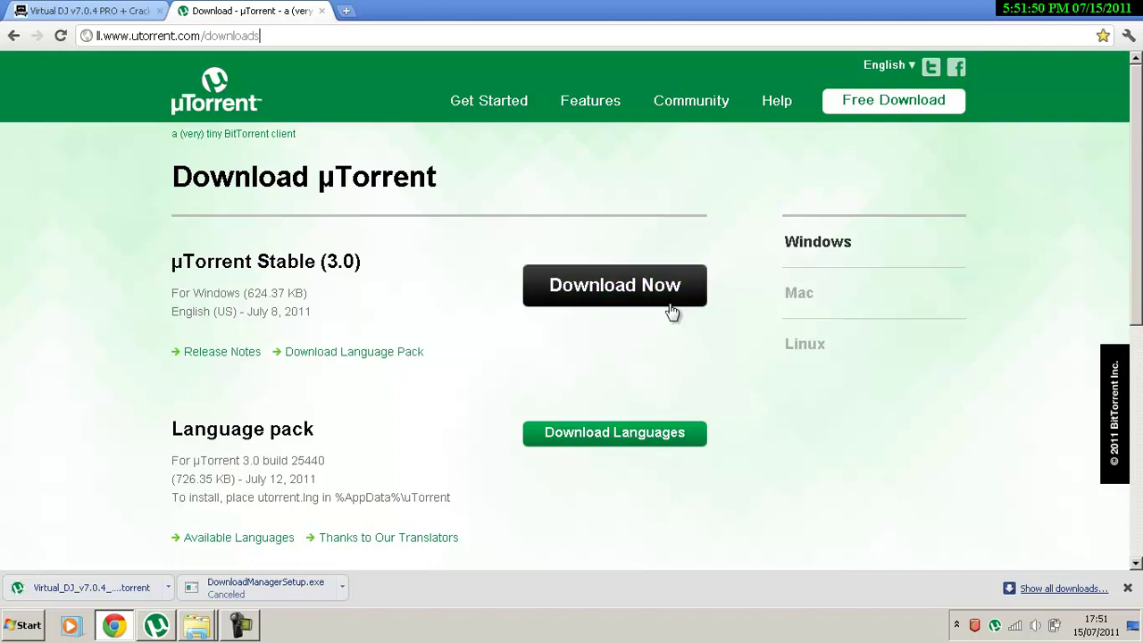
left_click(672, 310)
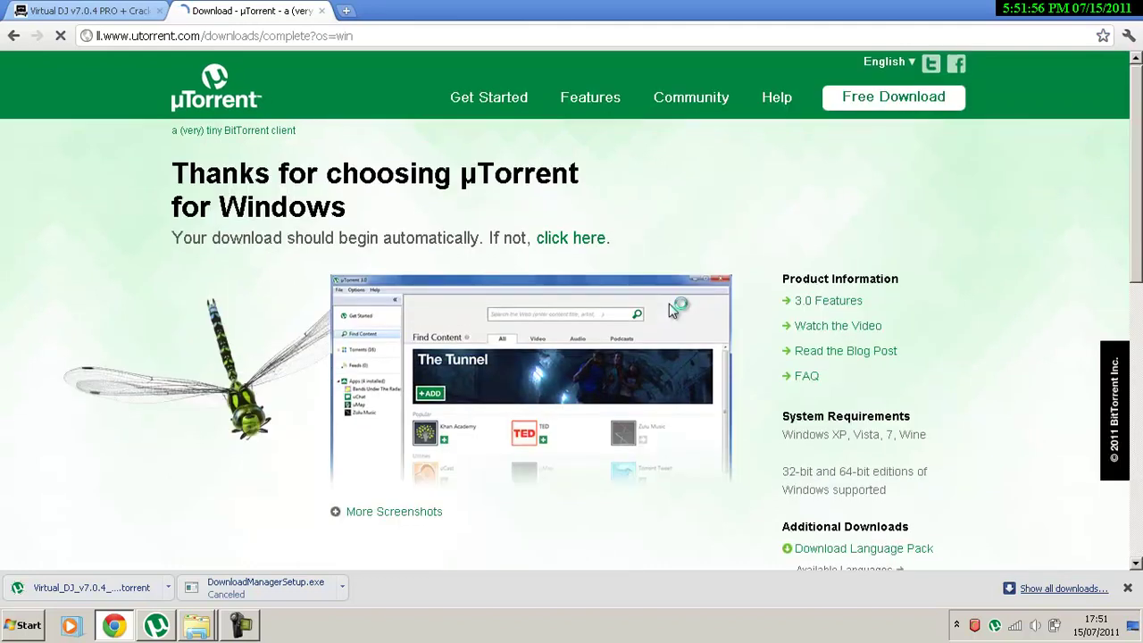
scroll(672, 310, "down", 2)
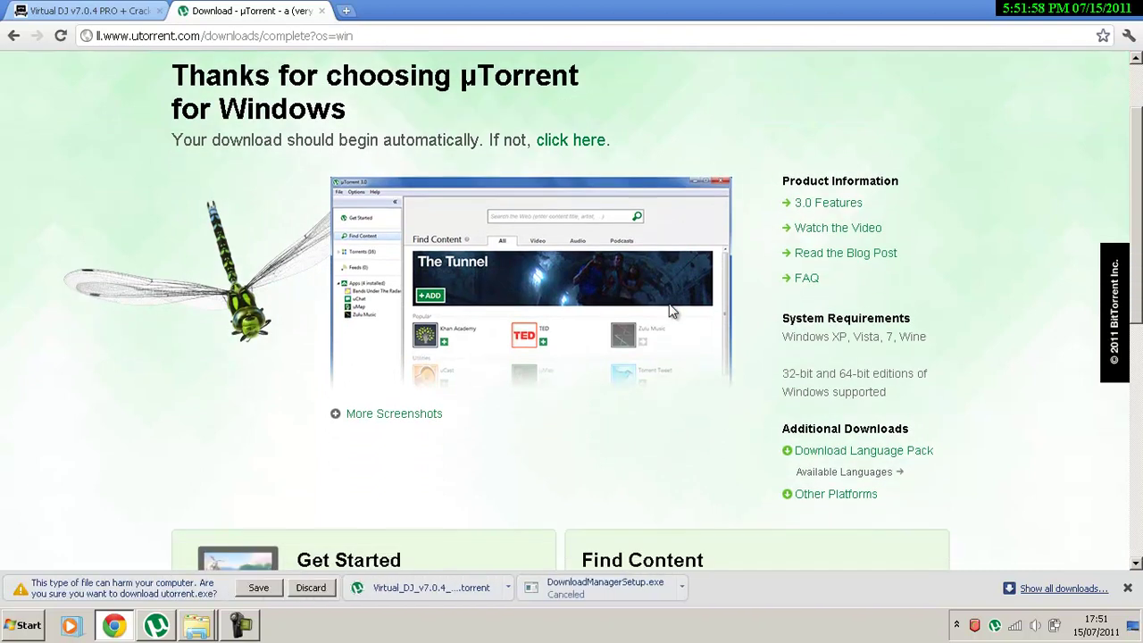
scroll(671, 311, "up", 1)
key("Return")
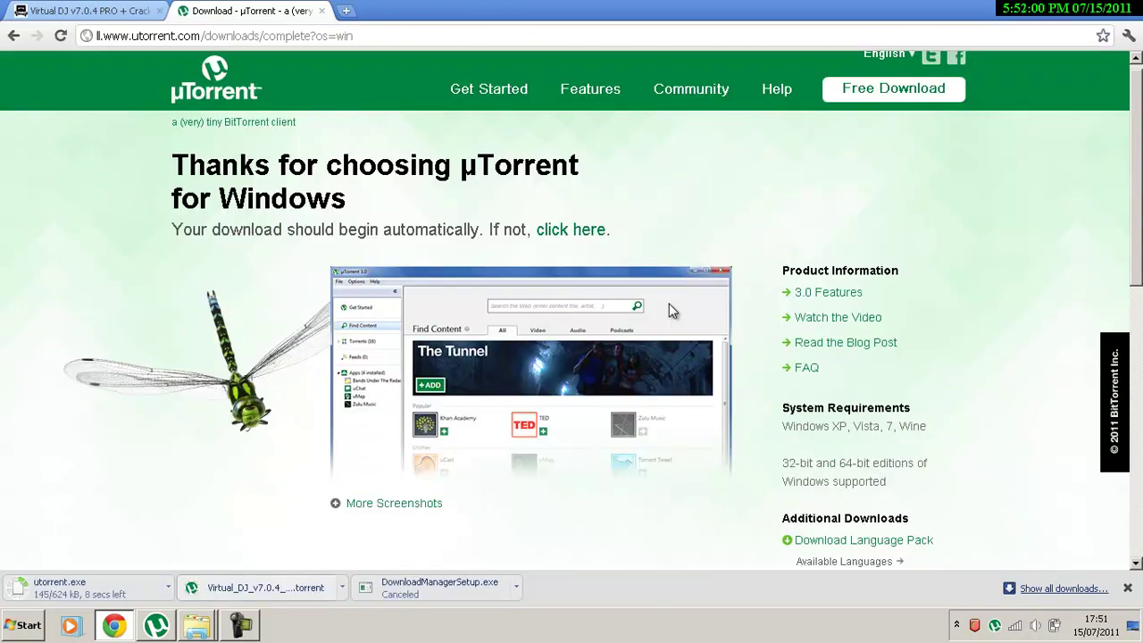
Cancel the running utorrent.exe download
key("Return")
key("Up")
key("Return")
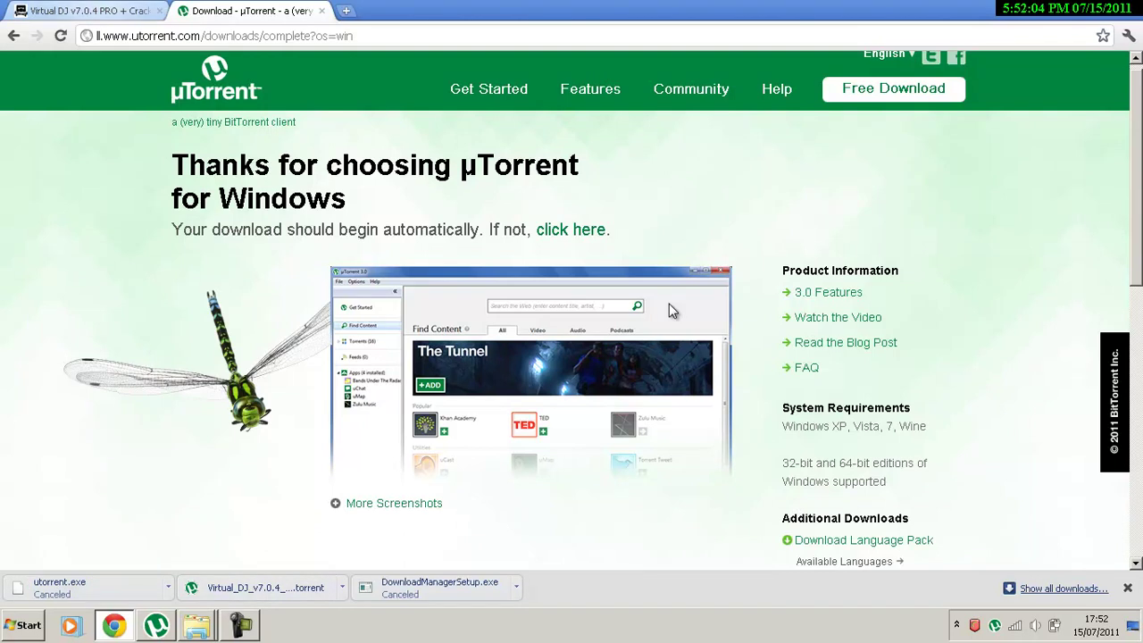
Switch to µTorrent and open the download folder of the completed Virtual DJ v7.0.4 PRO torrent in a maximized window
key("ctrl+Tab")
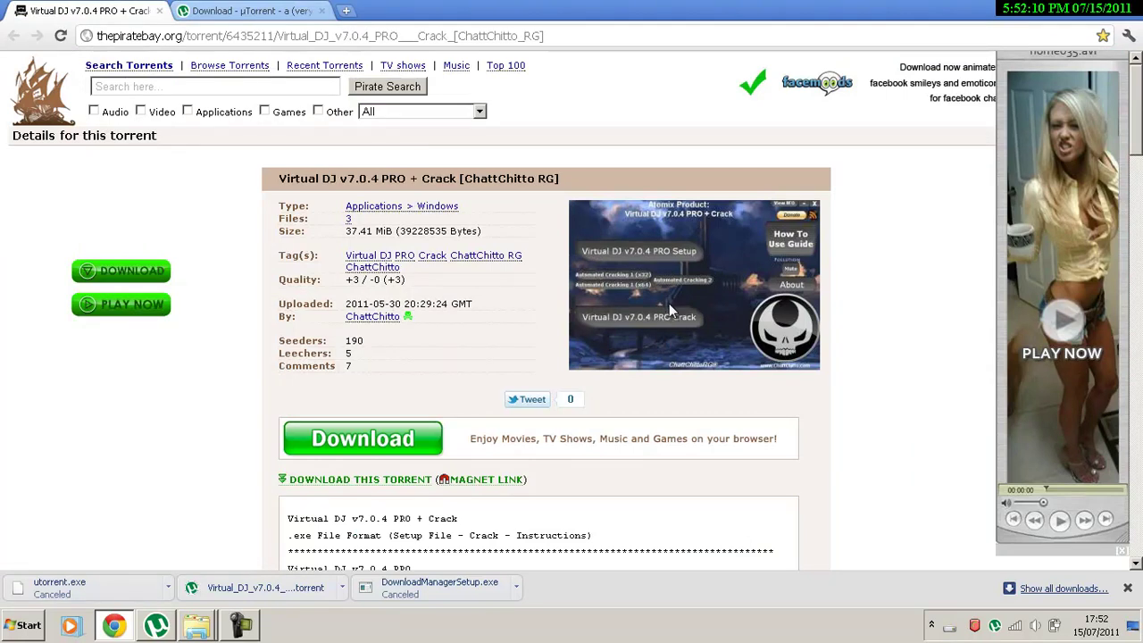
key("alt+Tab")
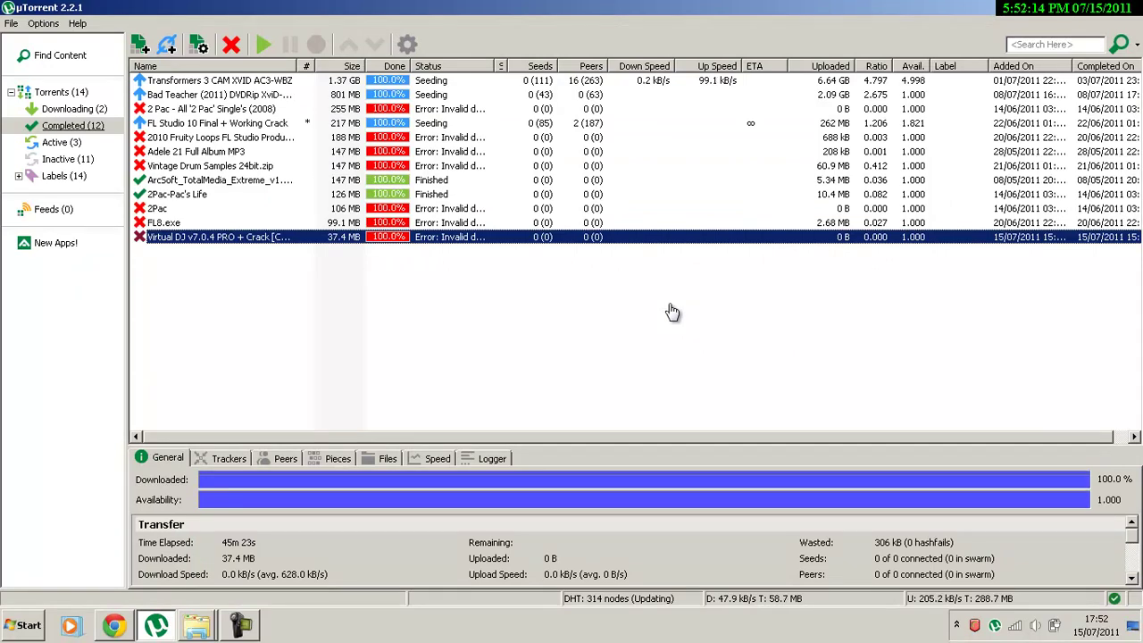
key("Up")
key("Down")
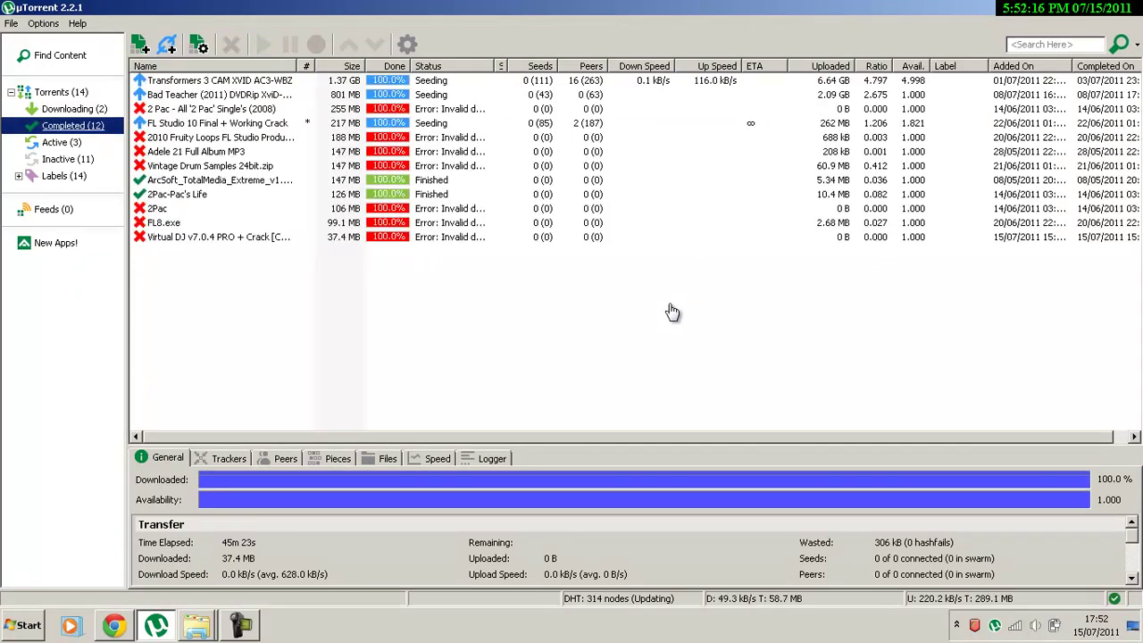
key("Down")
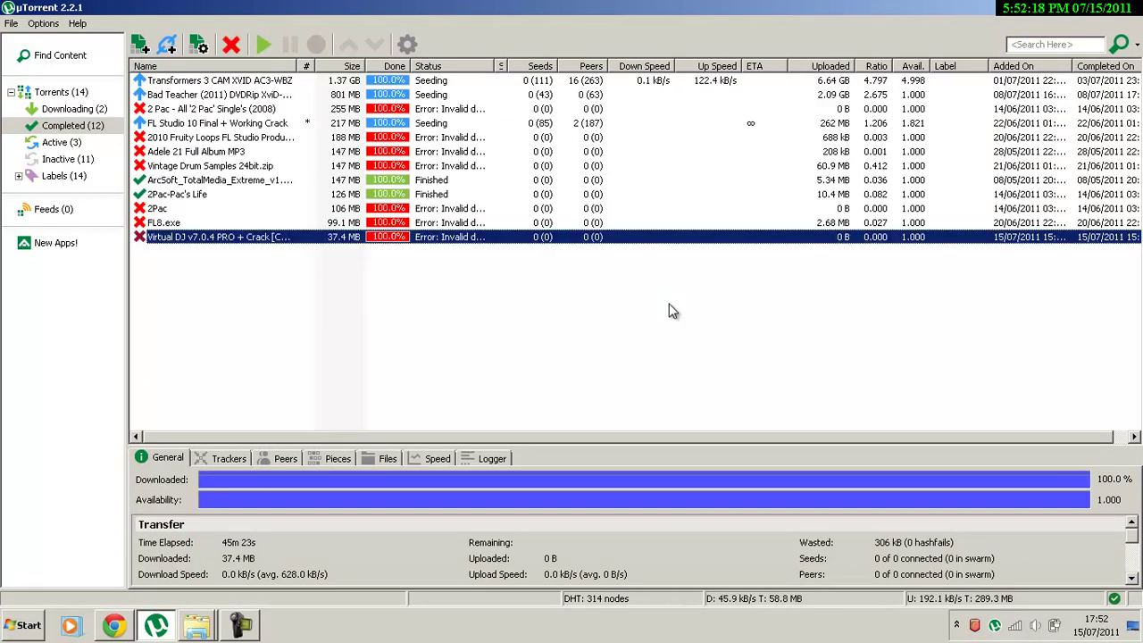
key("Return")
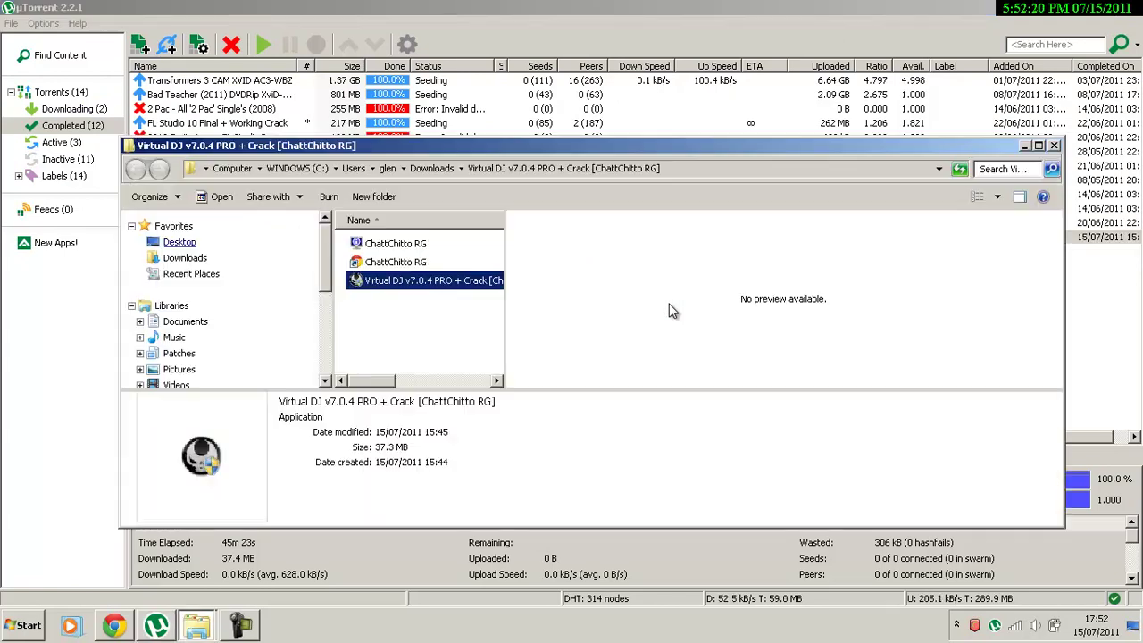
key("super+Up")
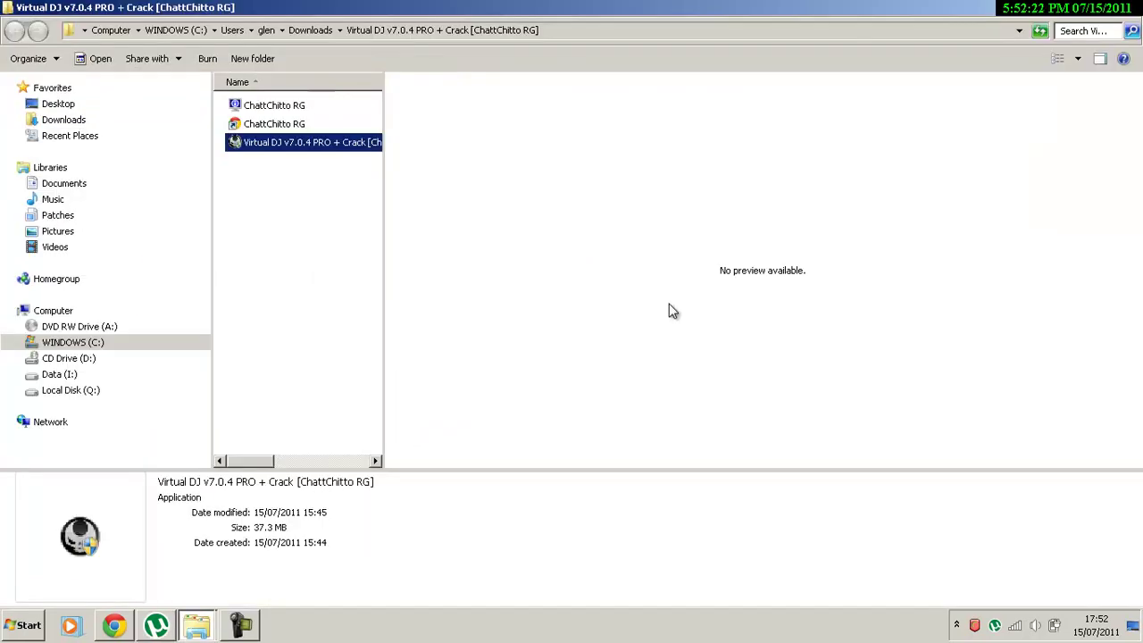
Run the Virtual DJ v7.0.4 PRO application in the folder as administrator
key("Escape")
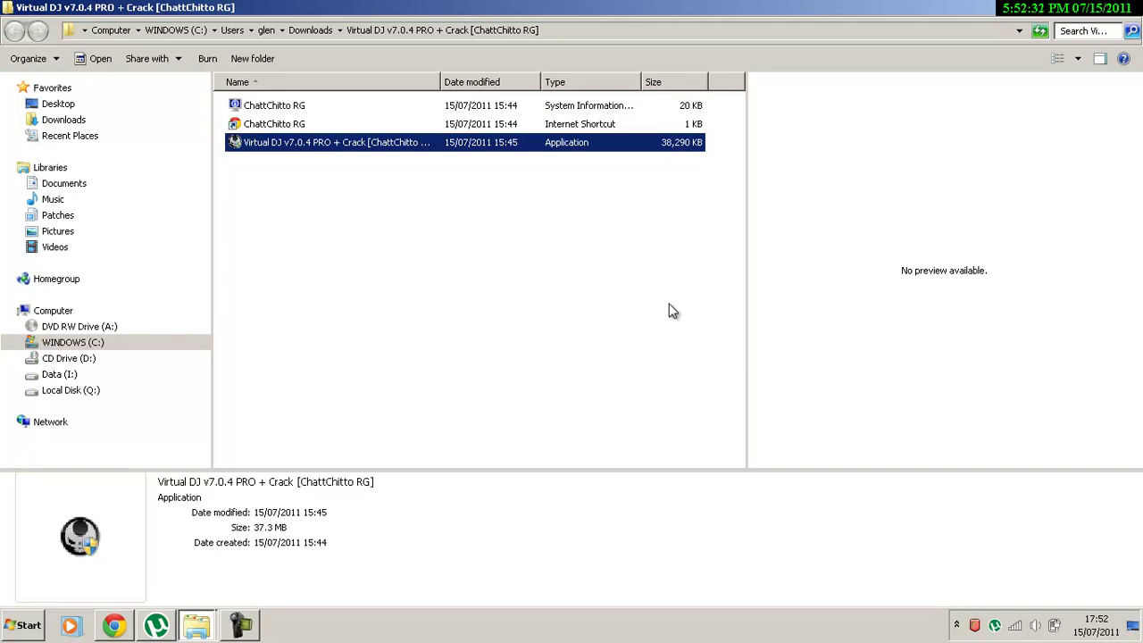
left_click(670, 305)
key("Down")
key("Menu")
key("Down")
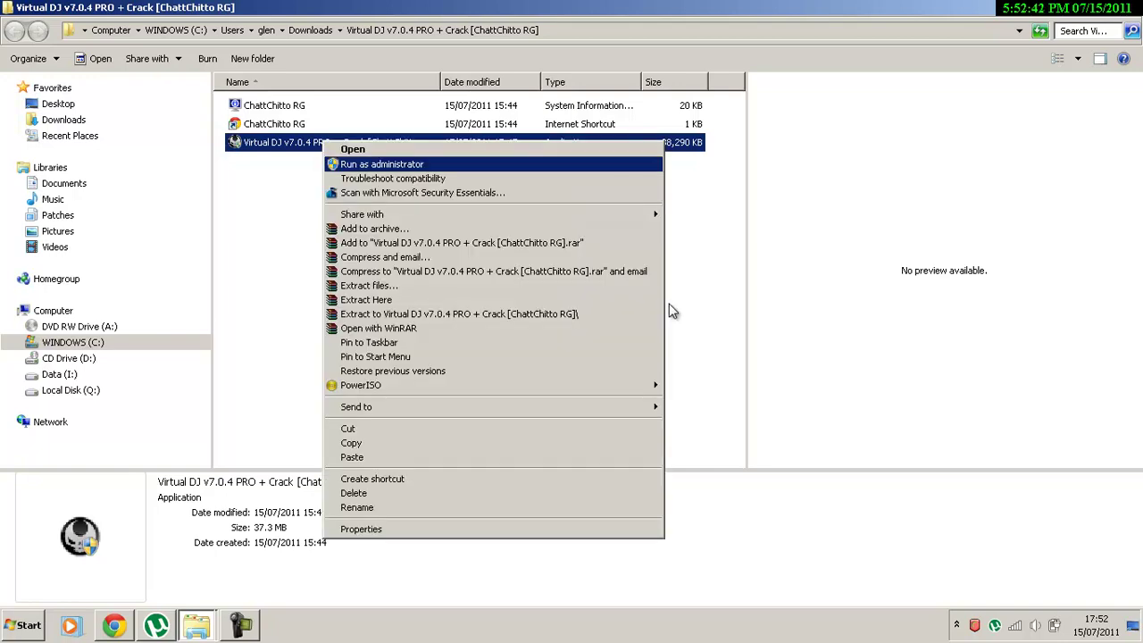
key("Return")
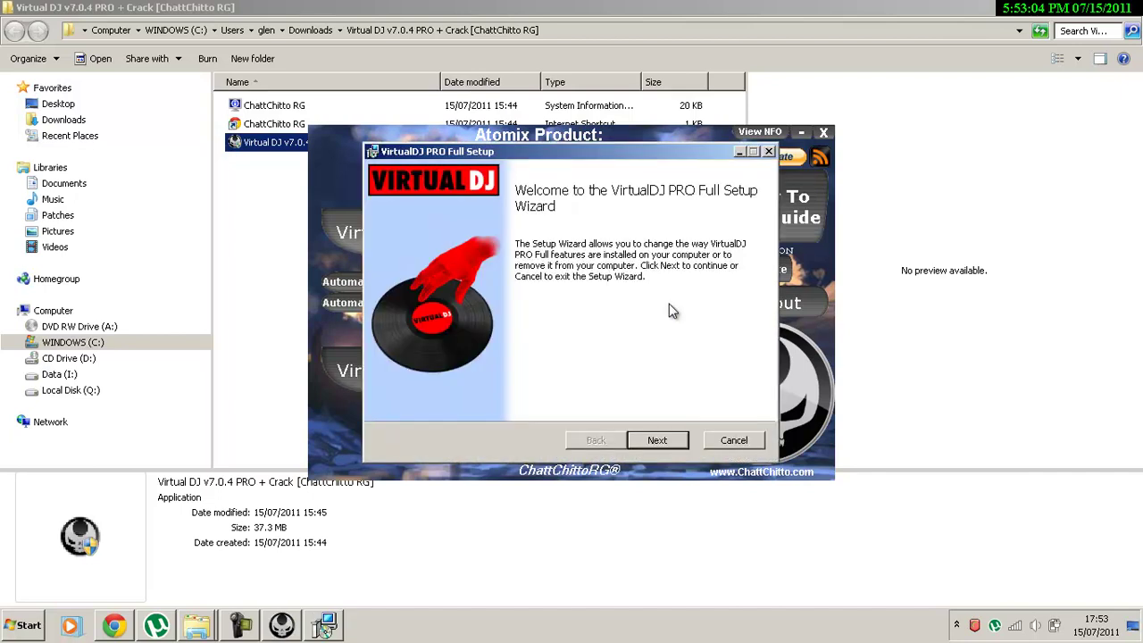
Start changing the VirtualDJ PRO Full installation through the setup wizard, keeping the default feature selection
key("Return")
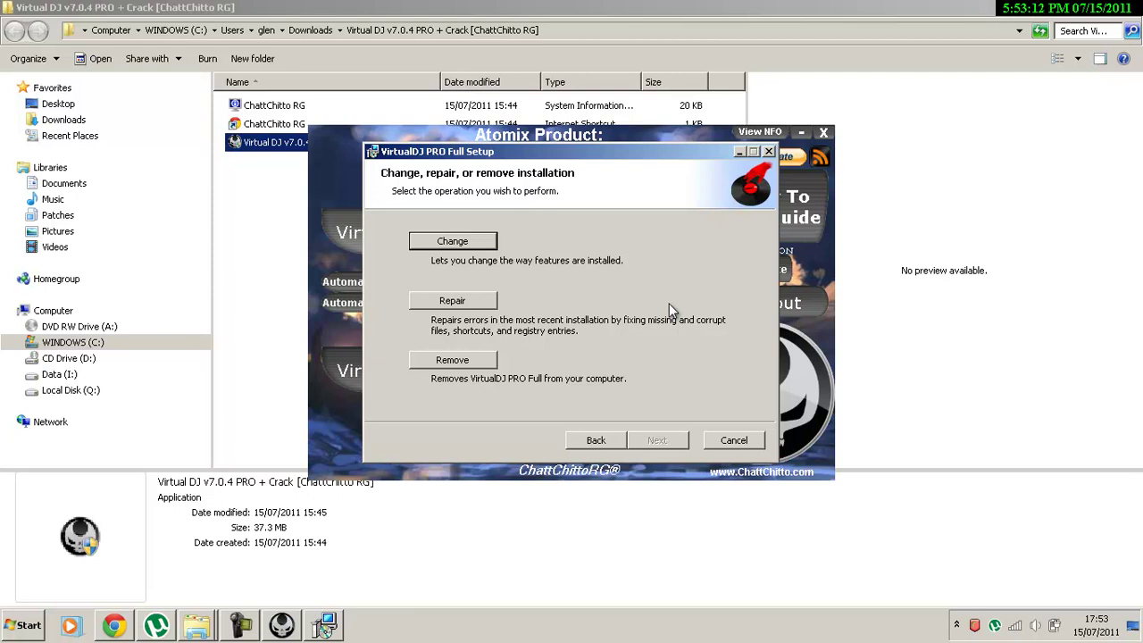
key("Return")
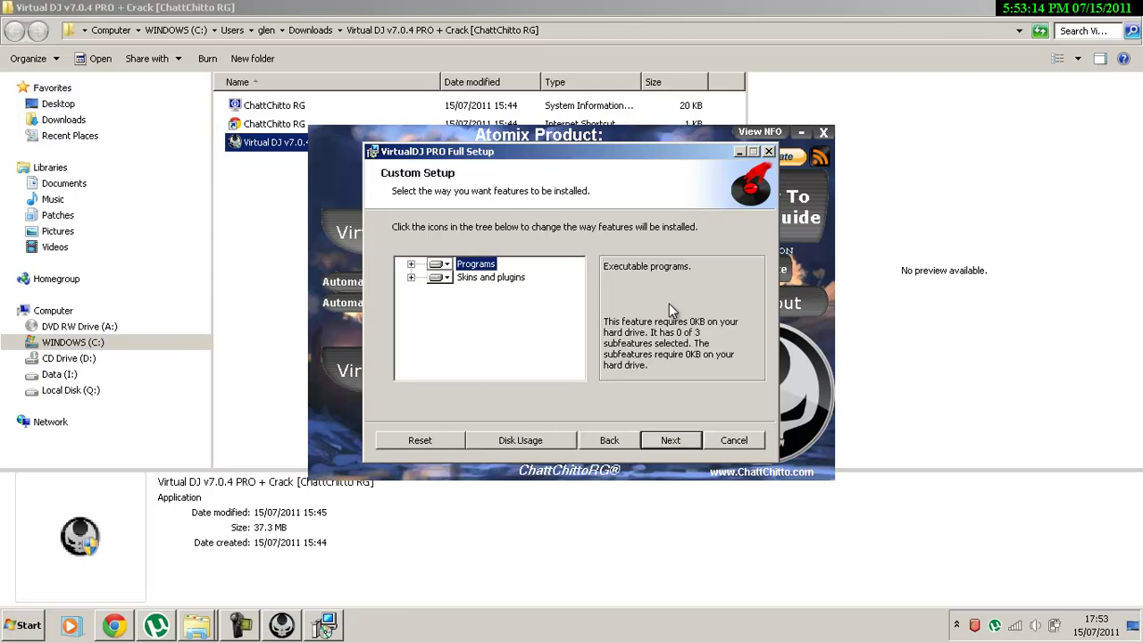
key("Return")
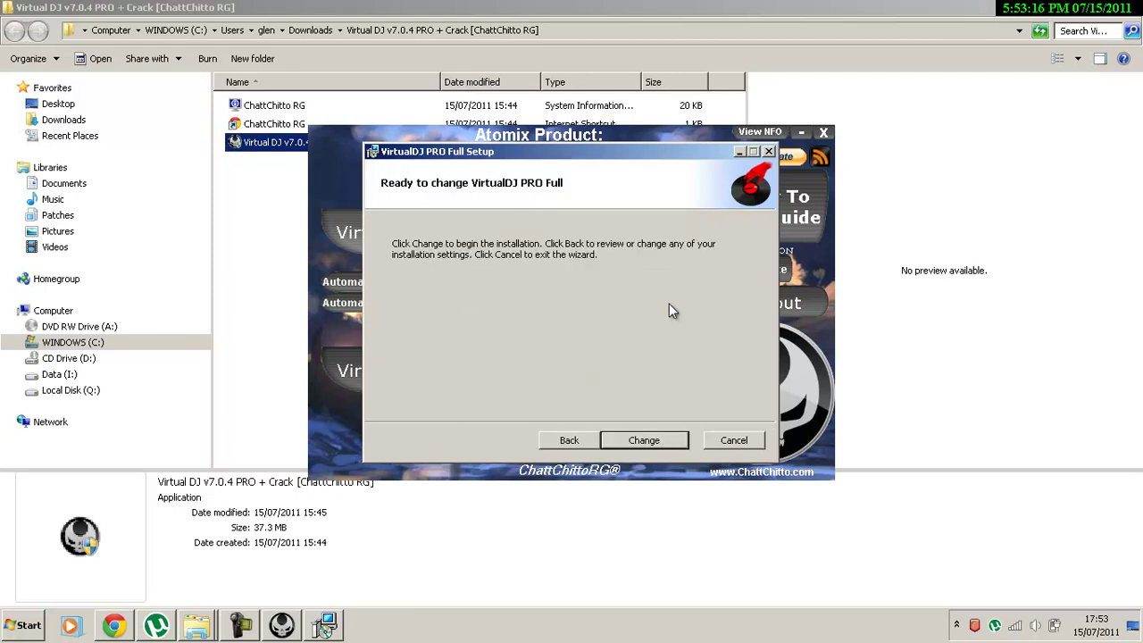
key("Return")
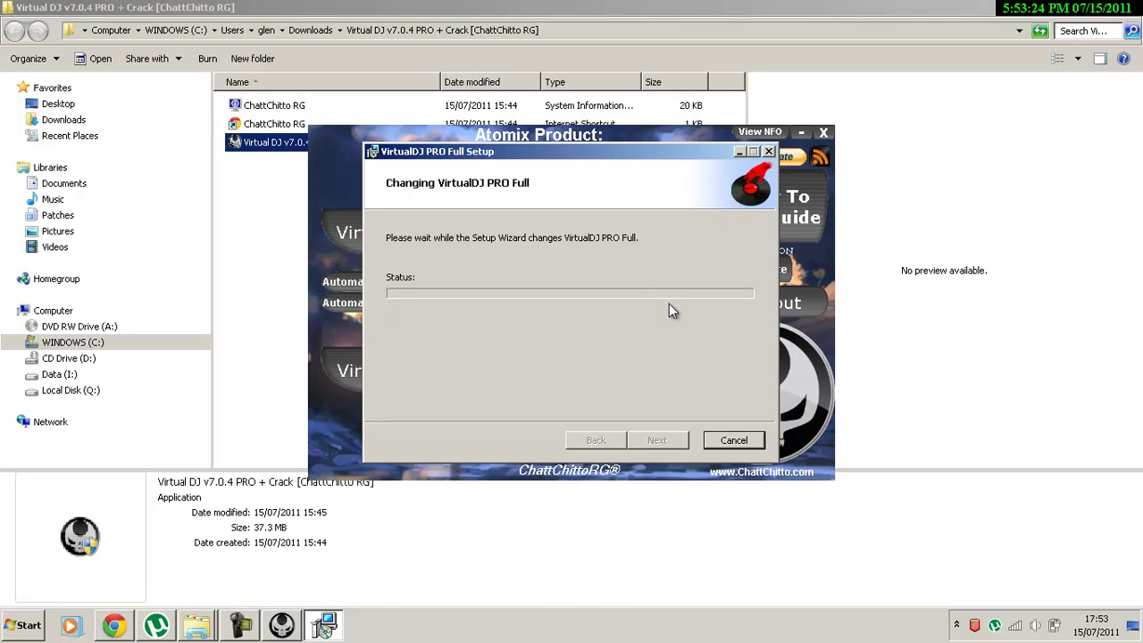
Cancel the VirtualDJ PRO Full installation change and exit the setup wizard
key("Escape")
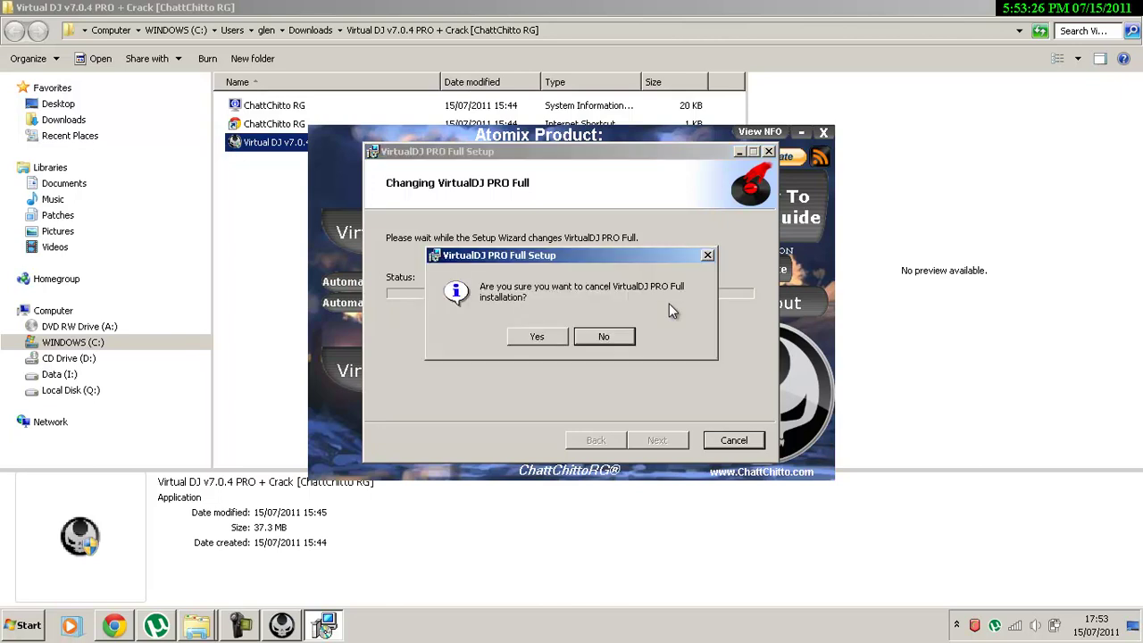
key("Left")
key("Return")
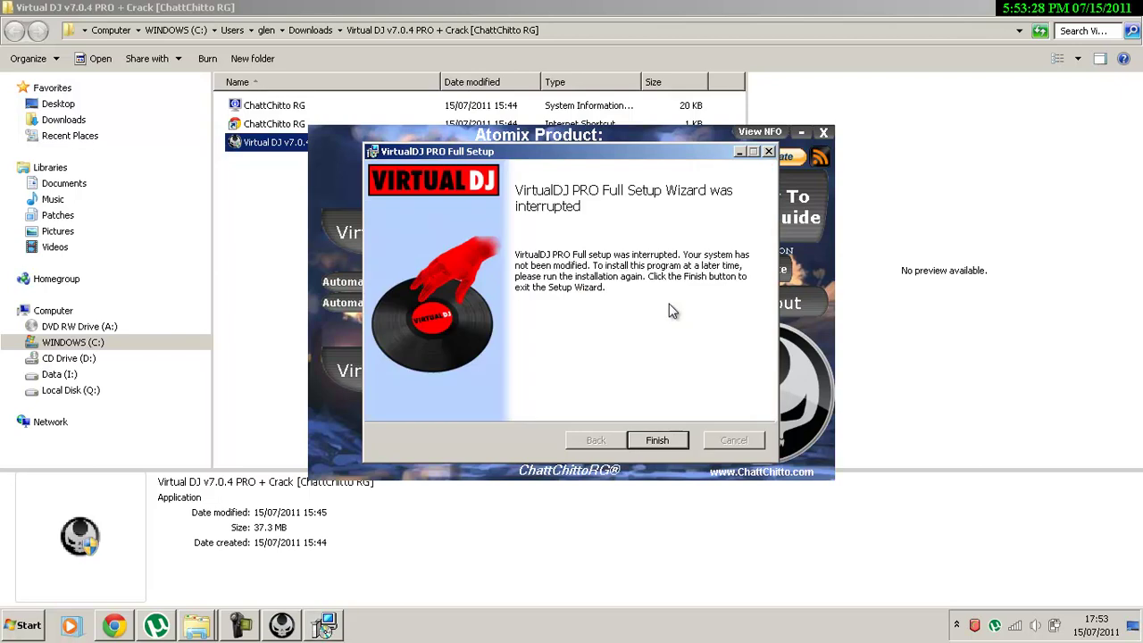
key("Return")
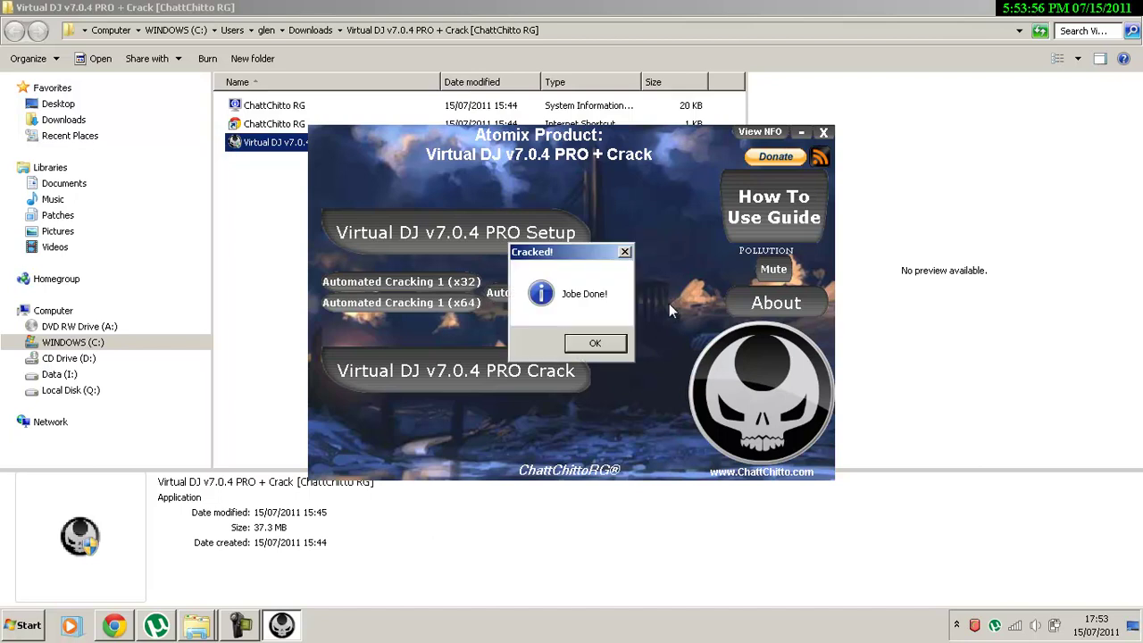
Dismiss the completion message and the WinRAR licence reminder, and select virtualdj_pro.exe in the maximized virtualdj_pro.zip archive
key("Return")
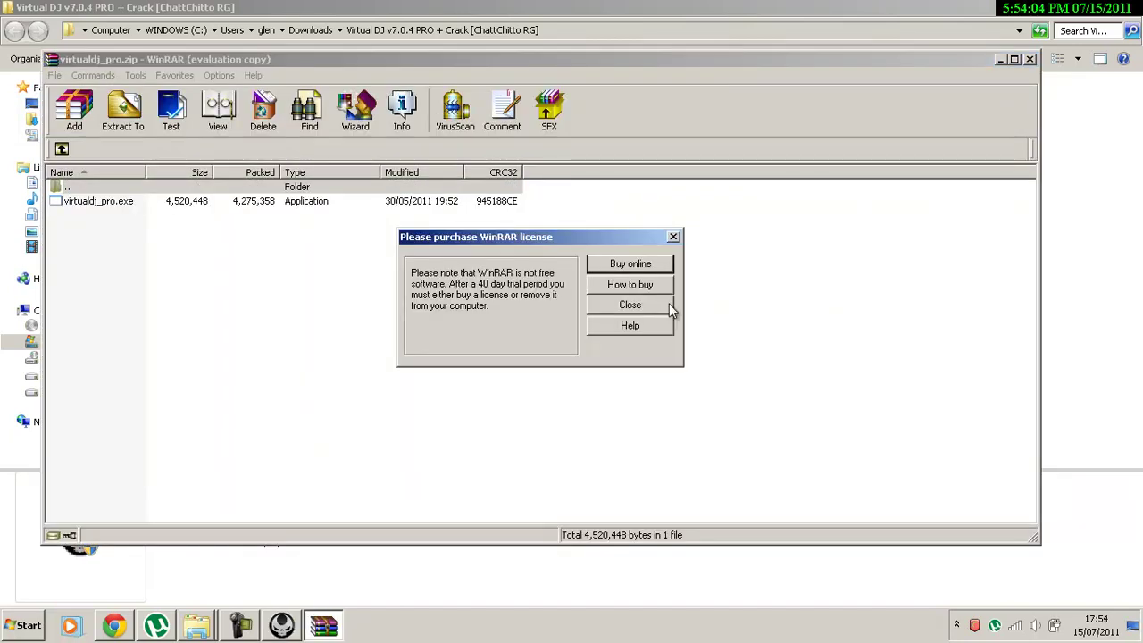
left_click(670, 306)
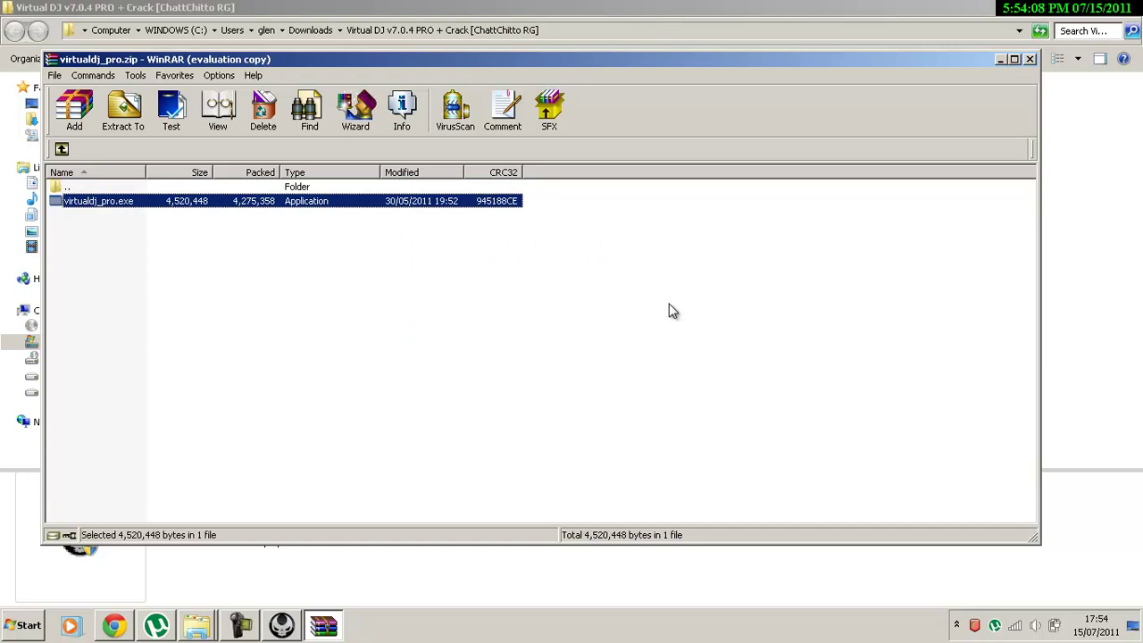
key("super+Up")
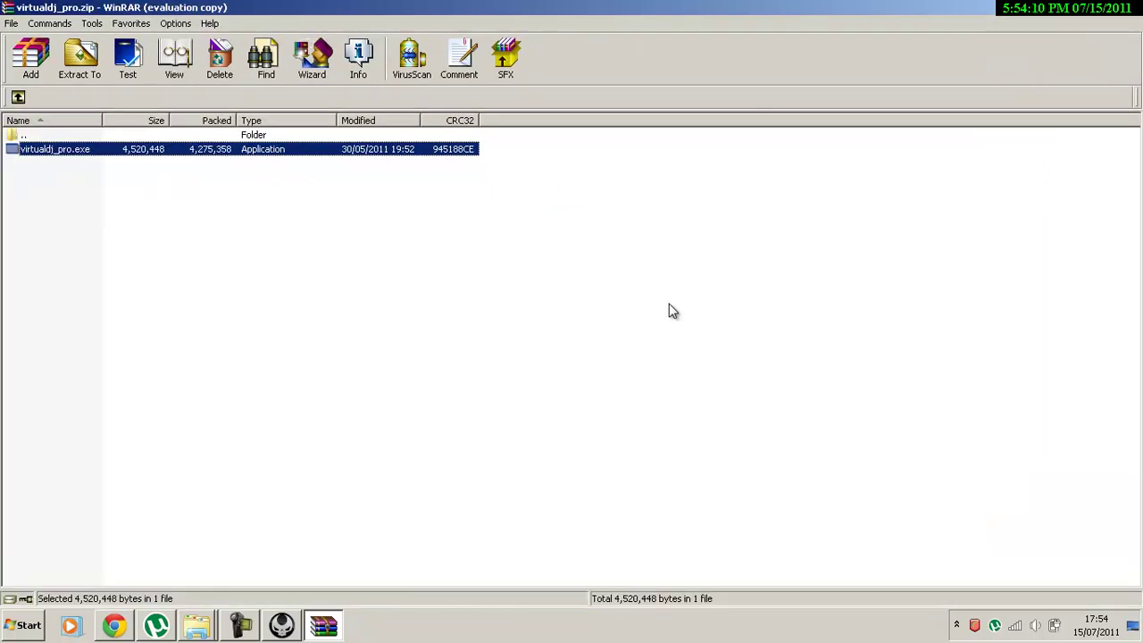
Open the Computer window maximized and go into the WINDOWS (C:) drive
key("super")
key("Up")
key("Up")
key("Up")
key("Up")
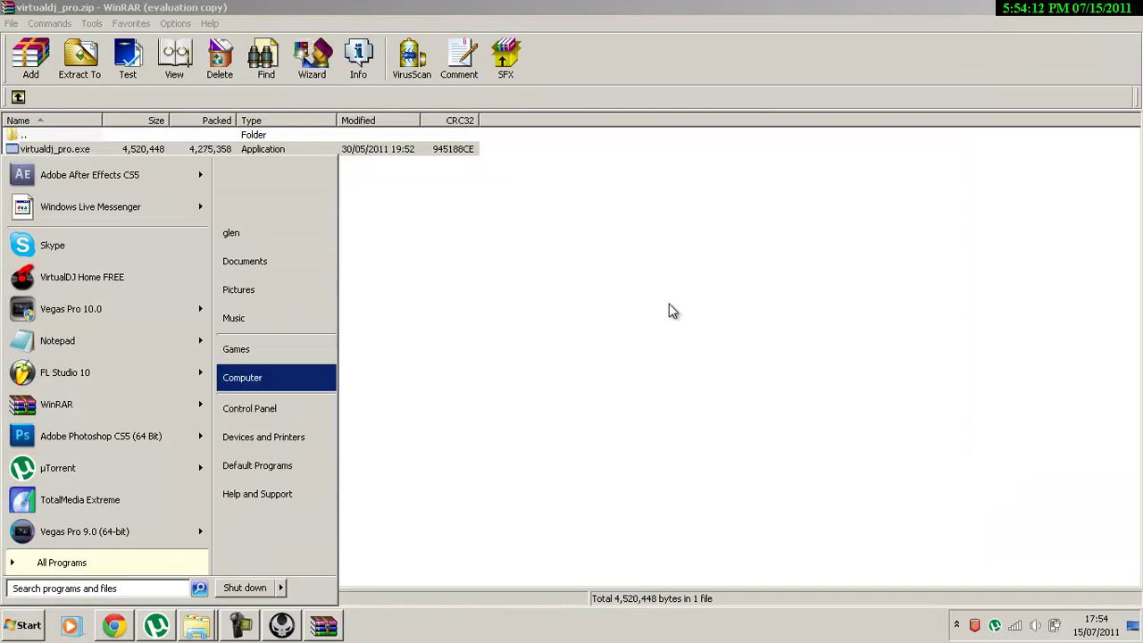
key("Return")
key("super+Up")
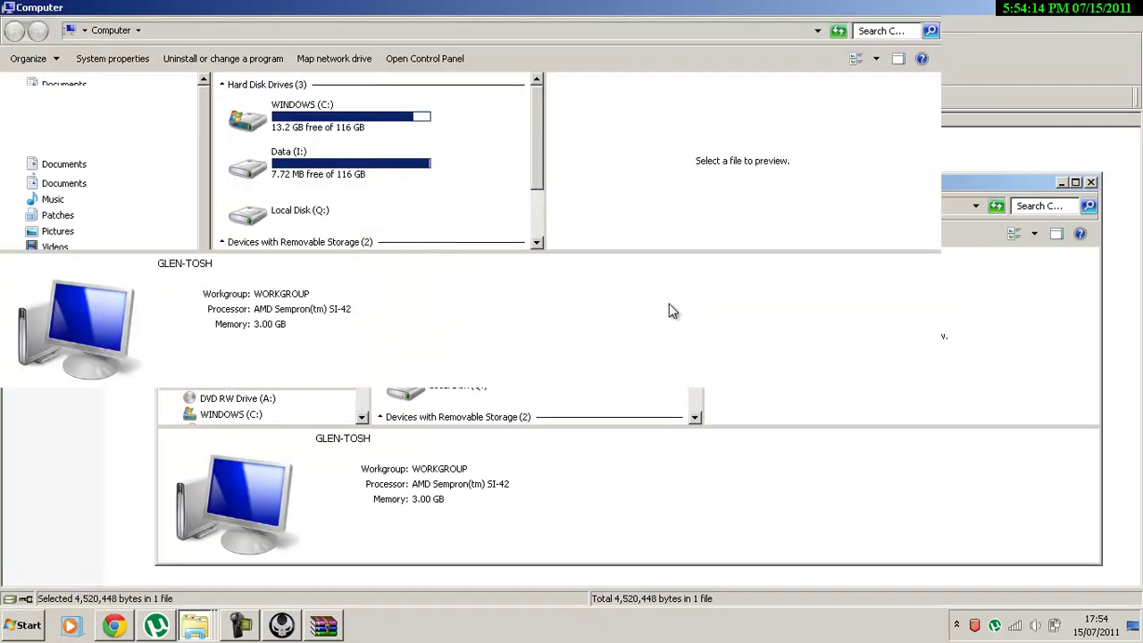
key("Down")
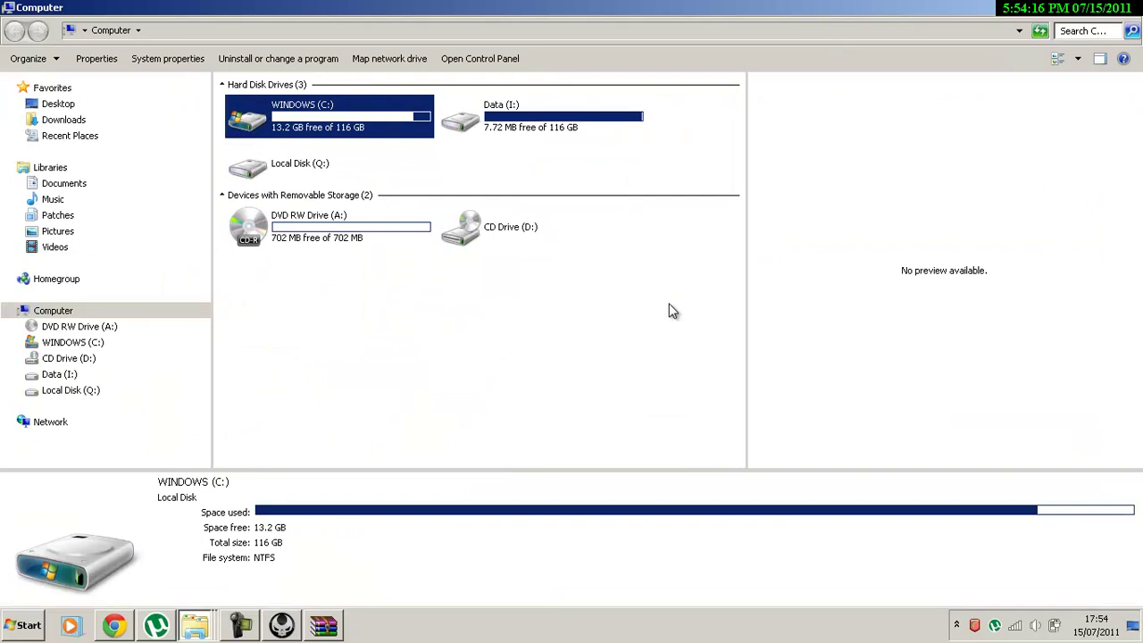
key("Return")
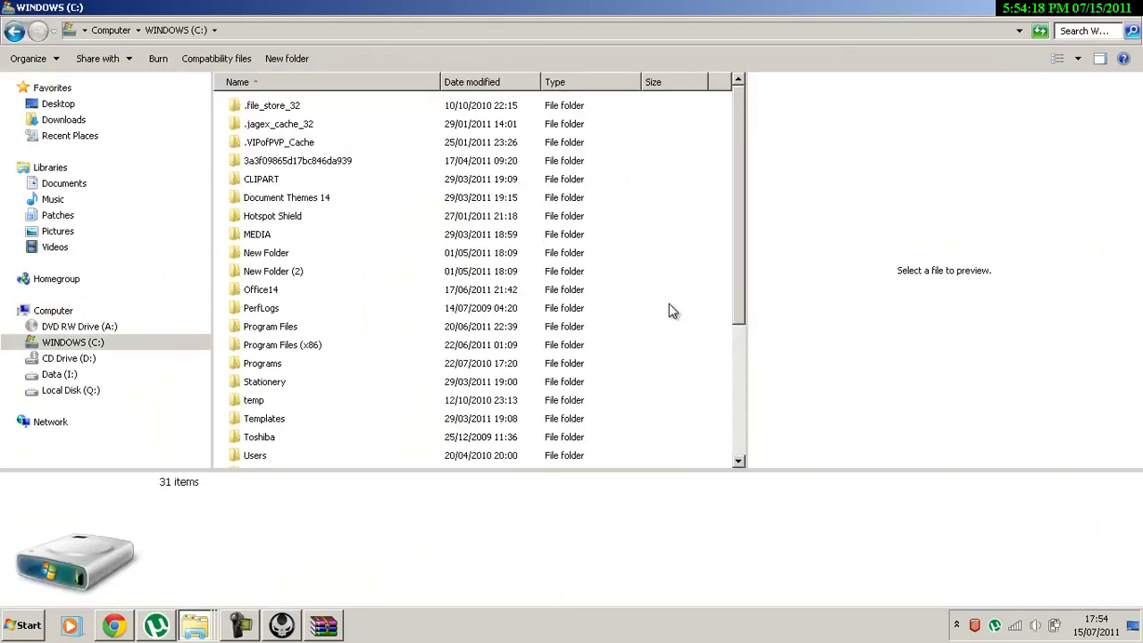
Open the VirtualDJ folder inside Program Files (x86) and select the virtualdj_pro application
scroll(673, 311, "down", 1)
scroll(673, 310, "down", 2)
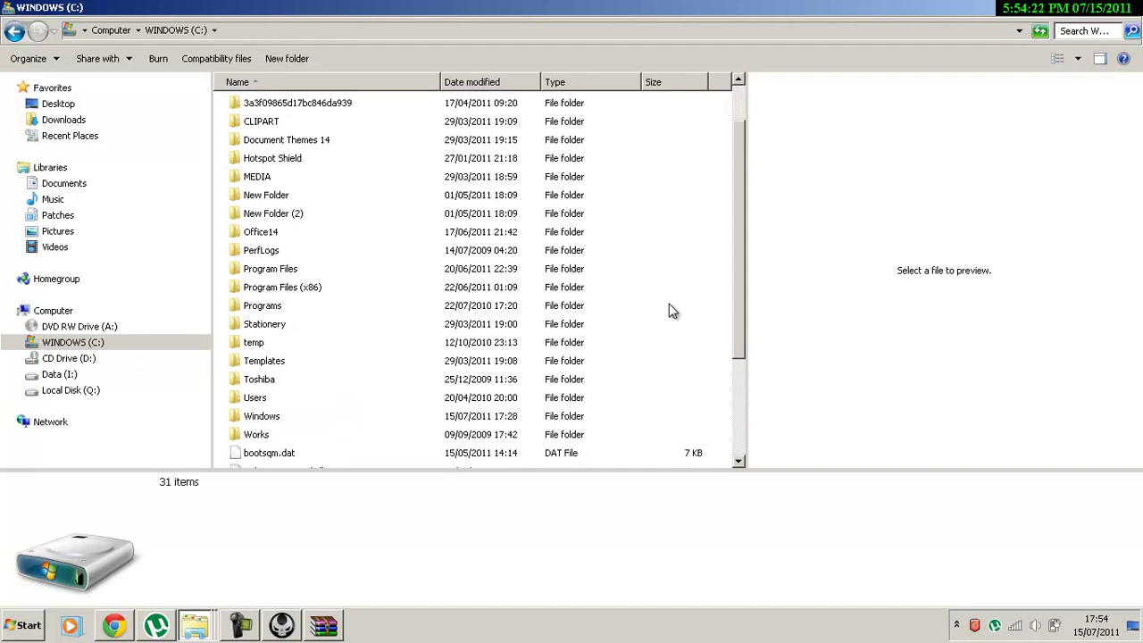
key("Return")
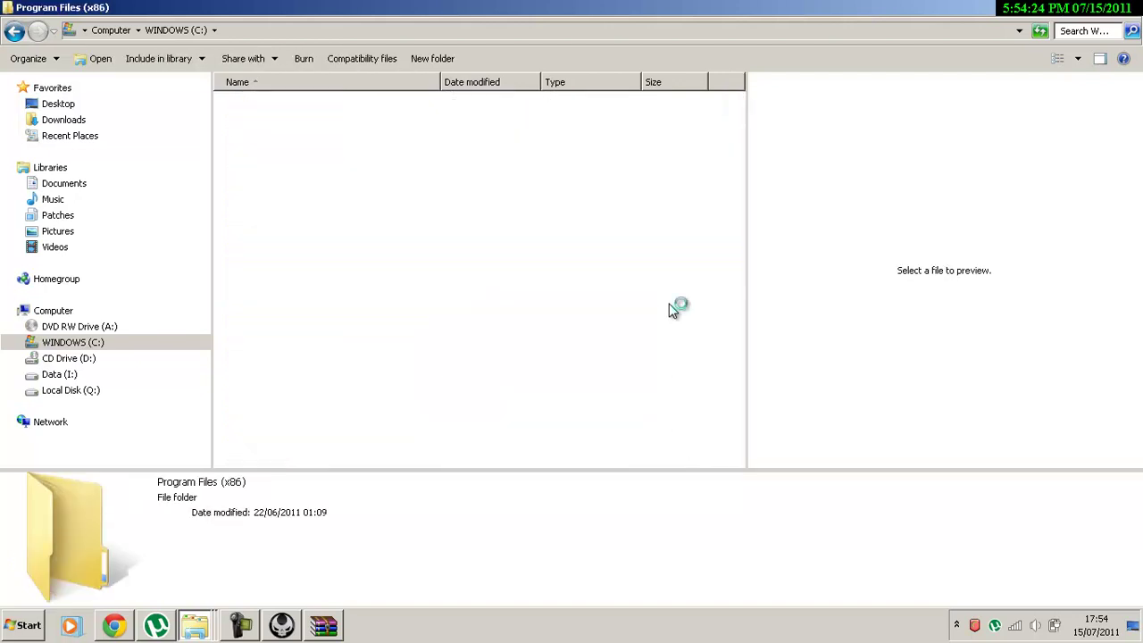
scroll(673, 310, "down", 7)
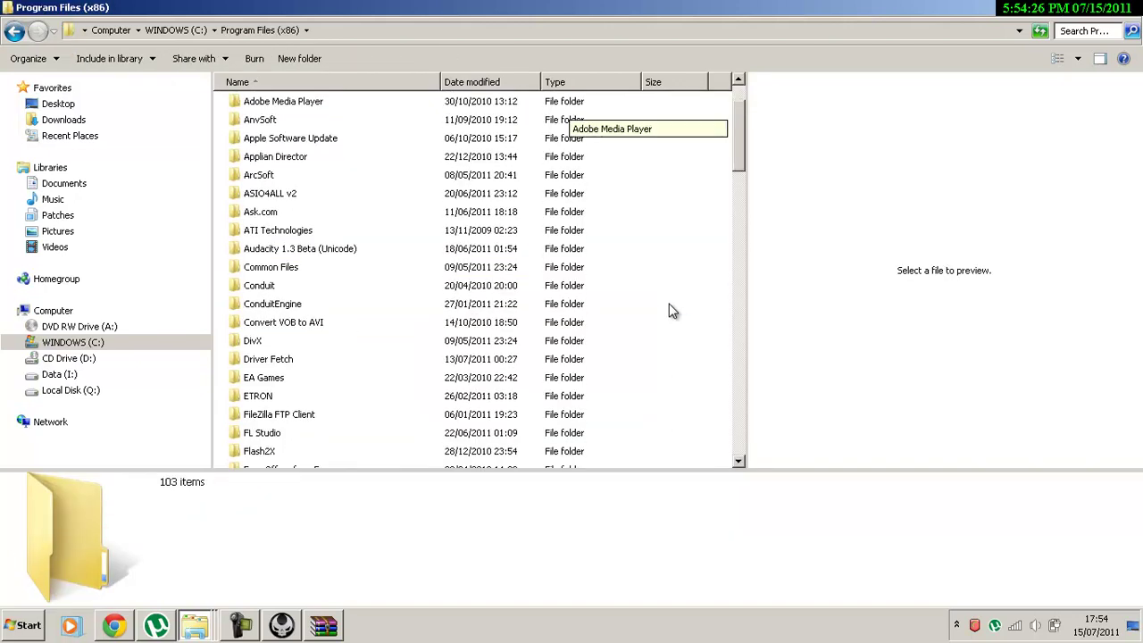
scroll(673, 311, "down", 4)
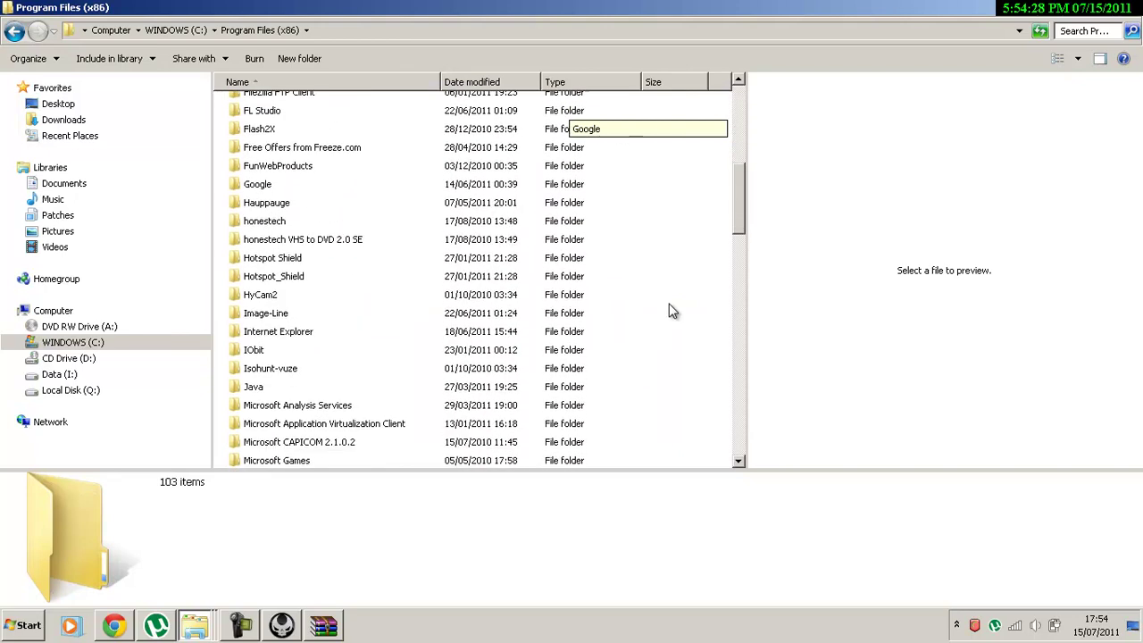
scroll(673, 311, "down", 7)
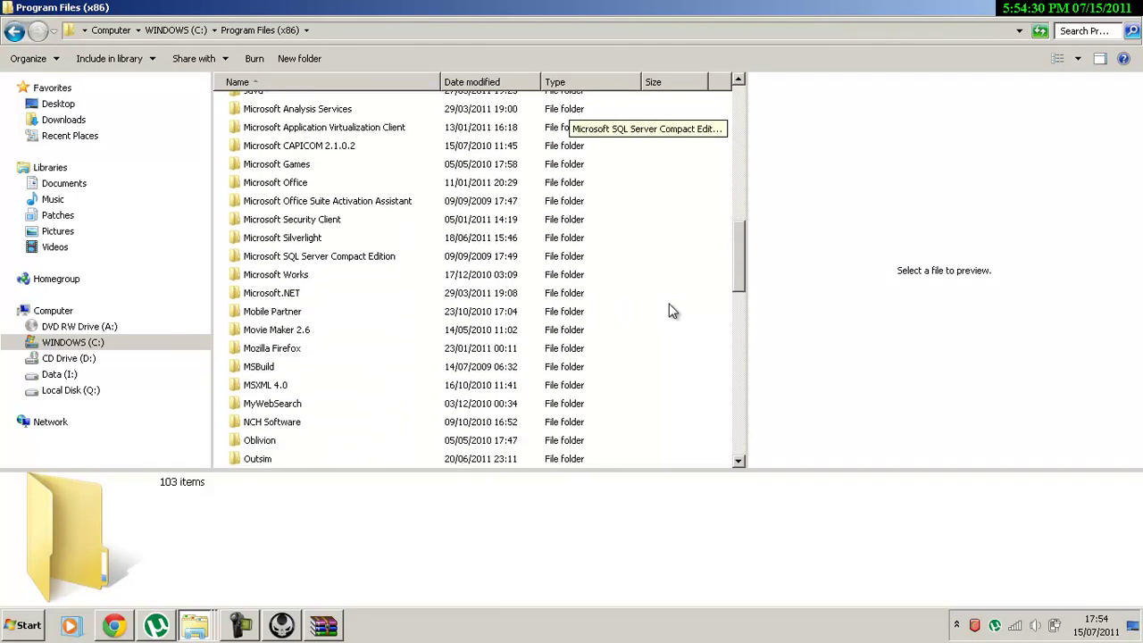
scroll(672, 311, "down", 4)
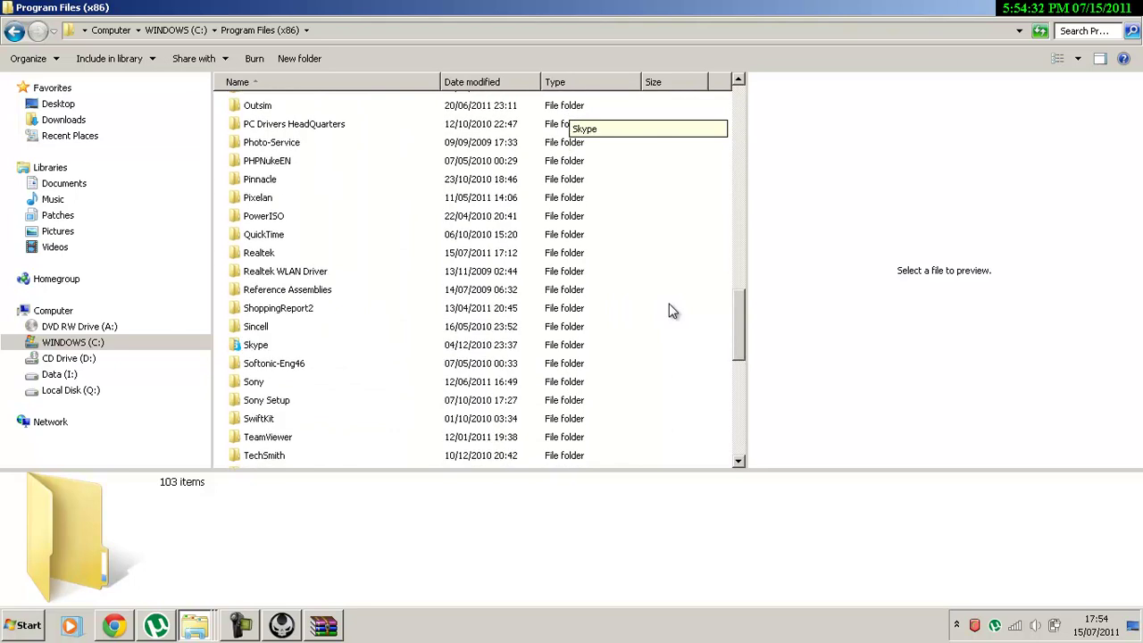
scroll(672, 311, "down", 1)
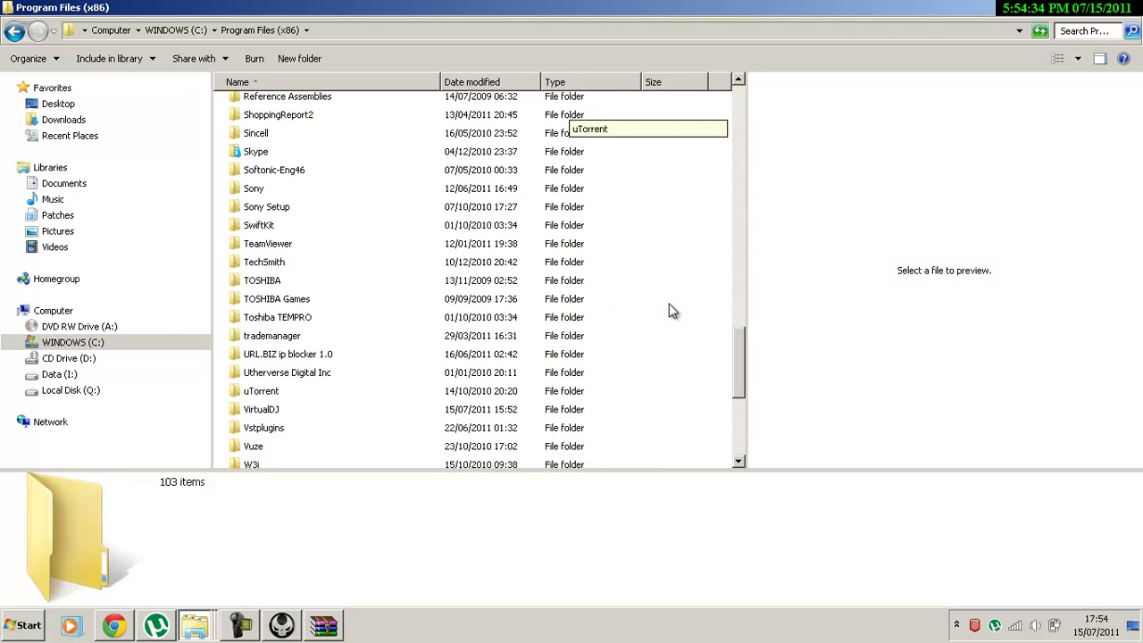
type("vi")
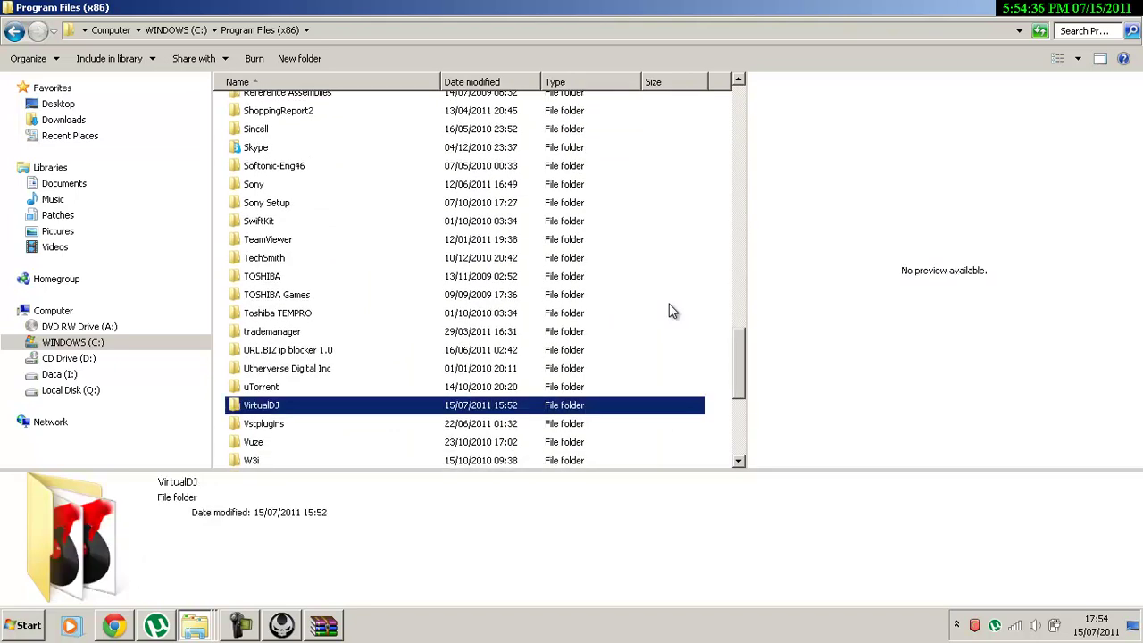
key("Return")
key("End")
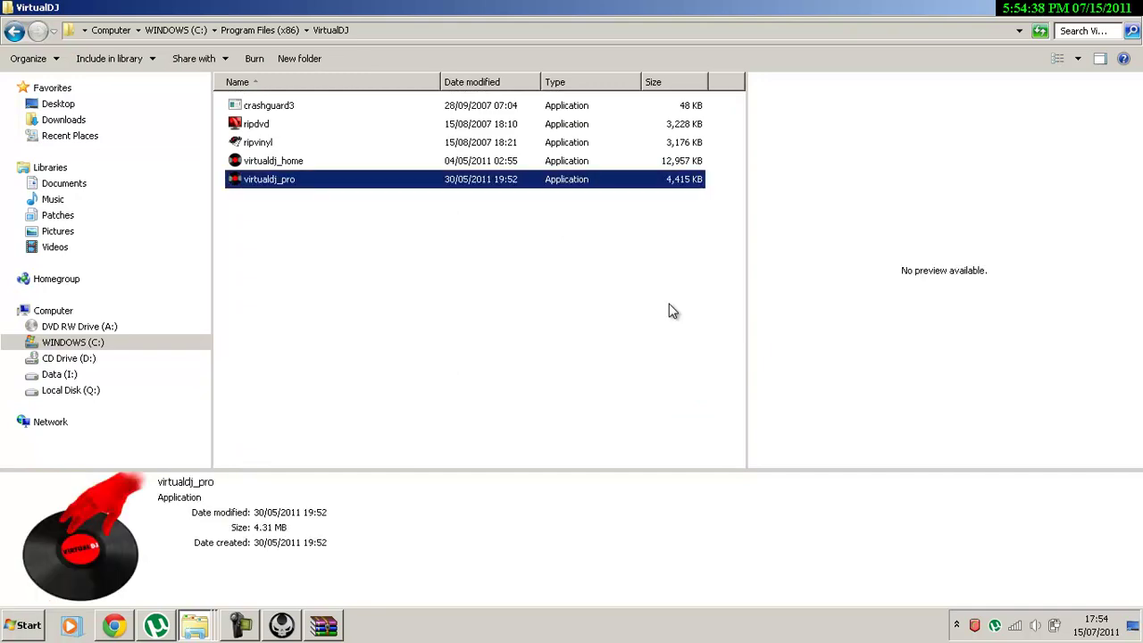
Copy virtualdj_pro.exe from the WinRAR archive into the VirtualDJ program folder, replacing the existing application
left_click(673, 311)
key("End")
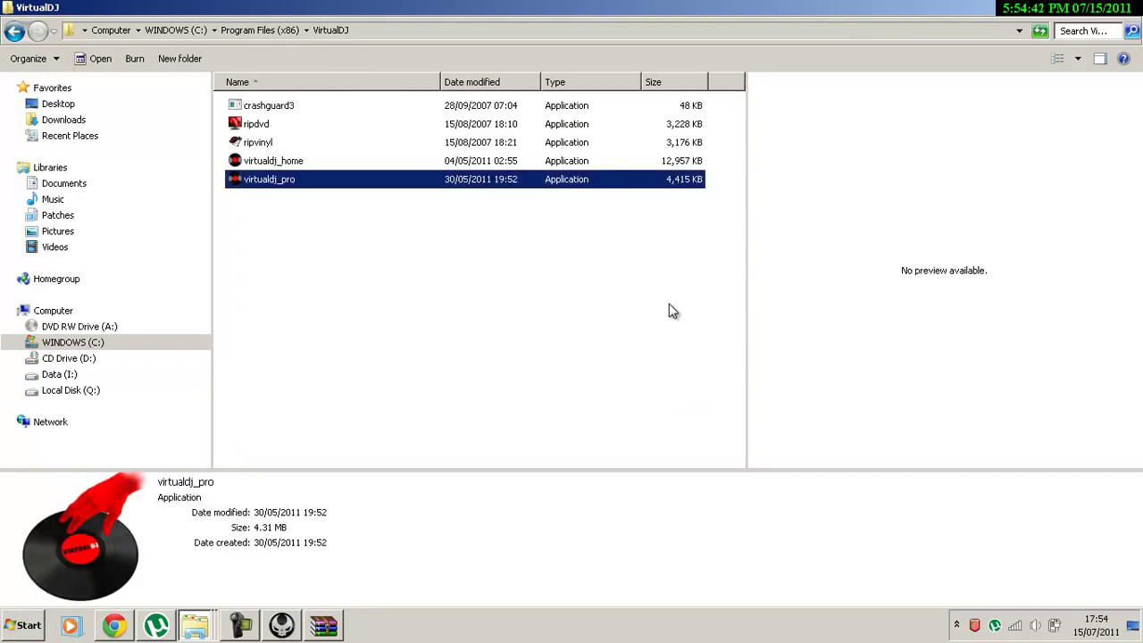
key("Return")
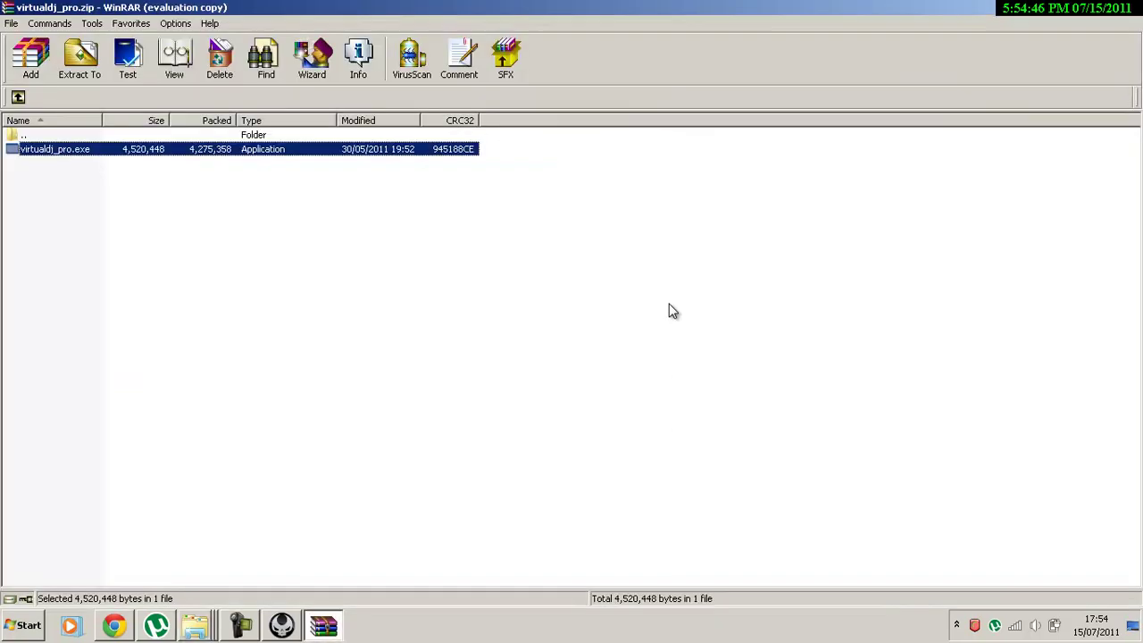
left_click_drag(669, 304, 669, 305)
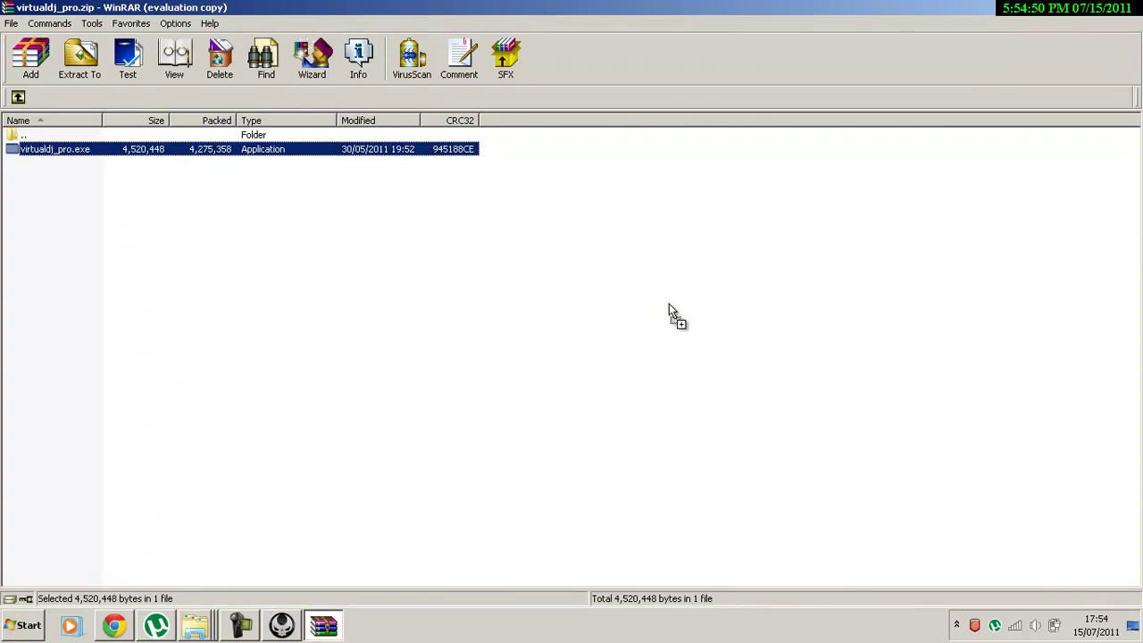
key("alt+Tab")
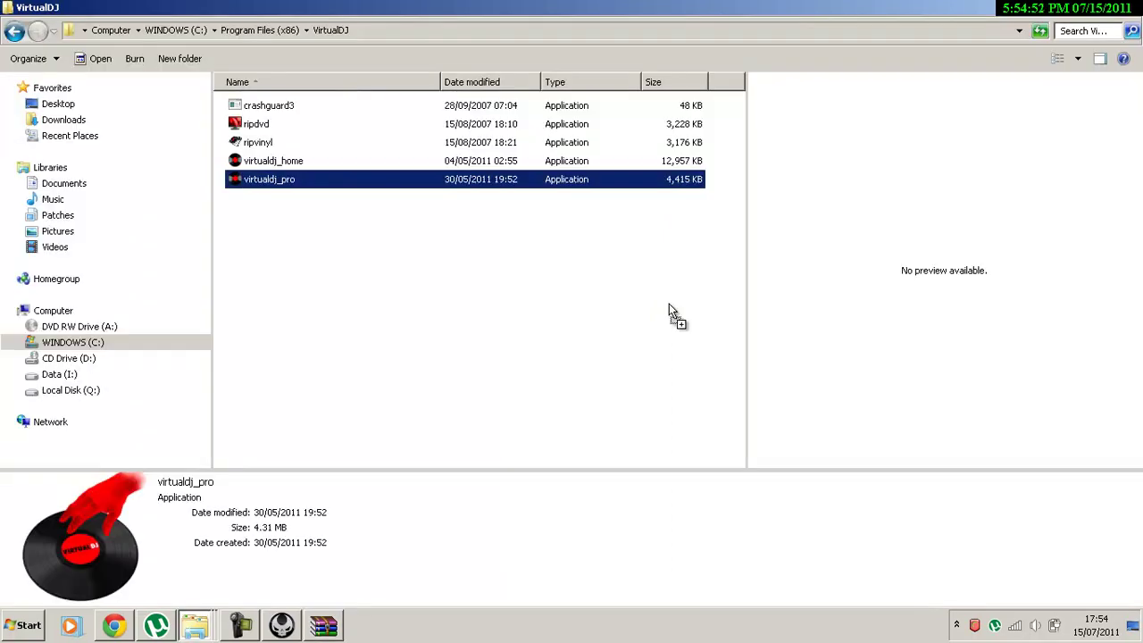
left_click_drag(669, 306, 670, 307)
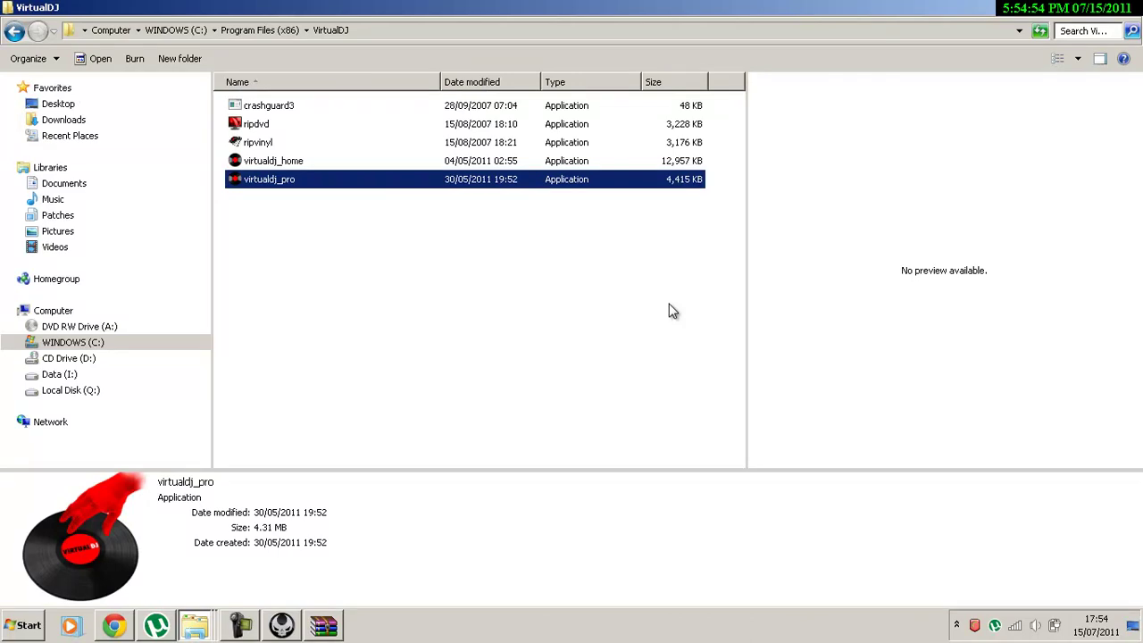
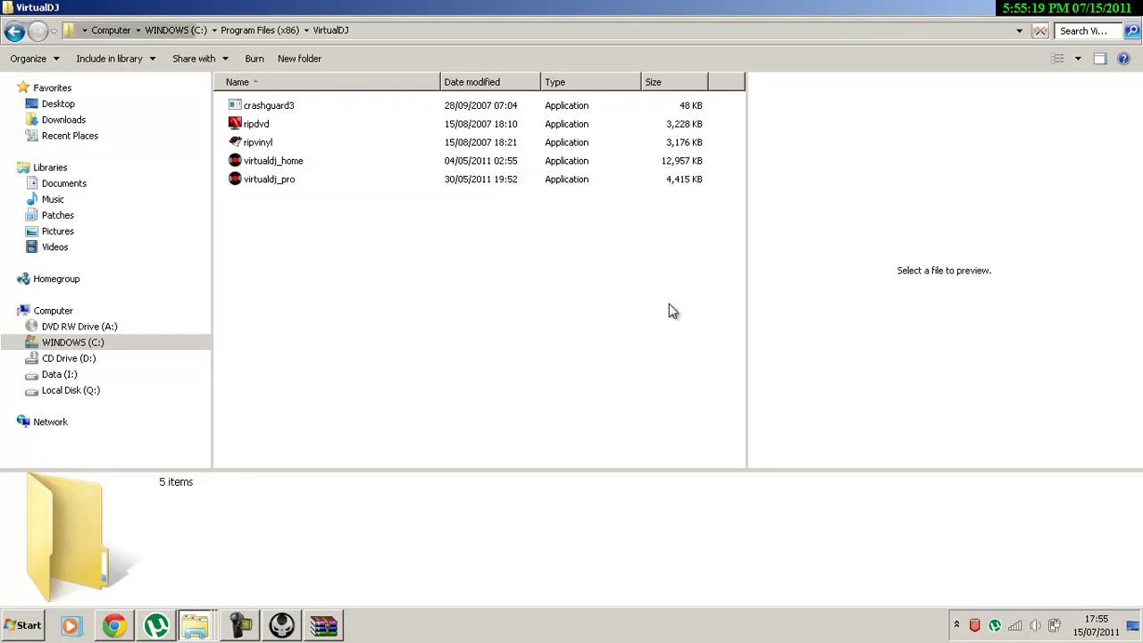
Copy the virtualdj_pro application in the VirtualDJ folder and close the folder window
key("alt+Escape")
key("alt+Escape")
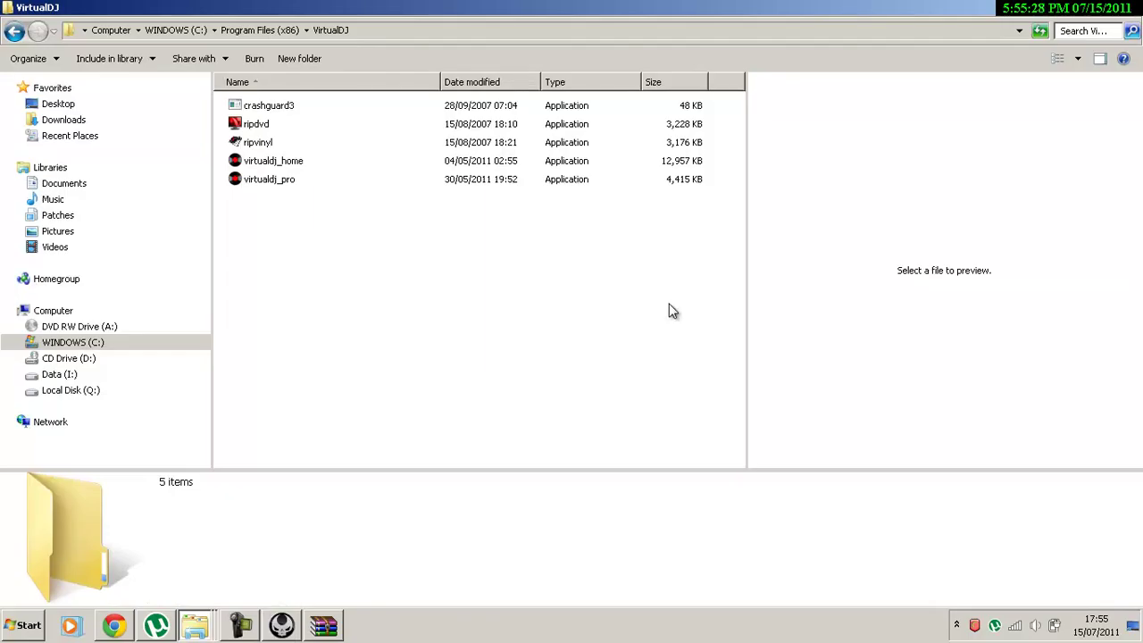
right_click(322, 178)
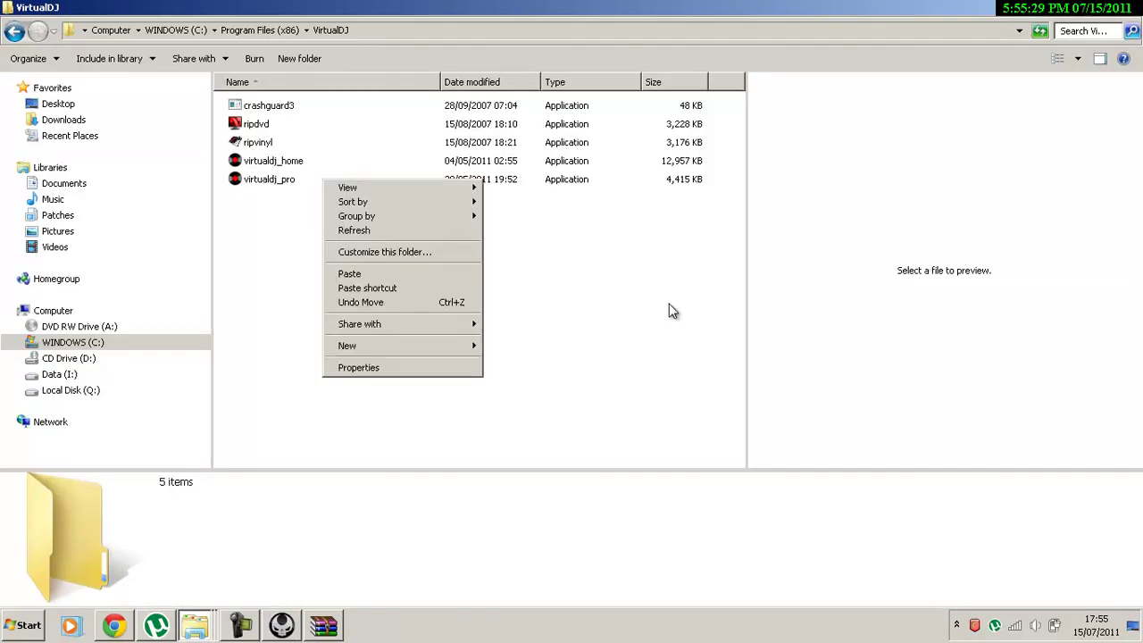
right_click(297, 180)
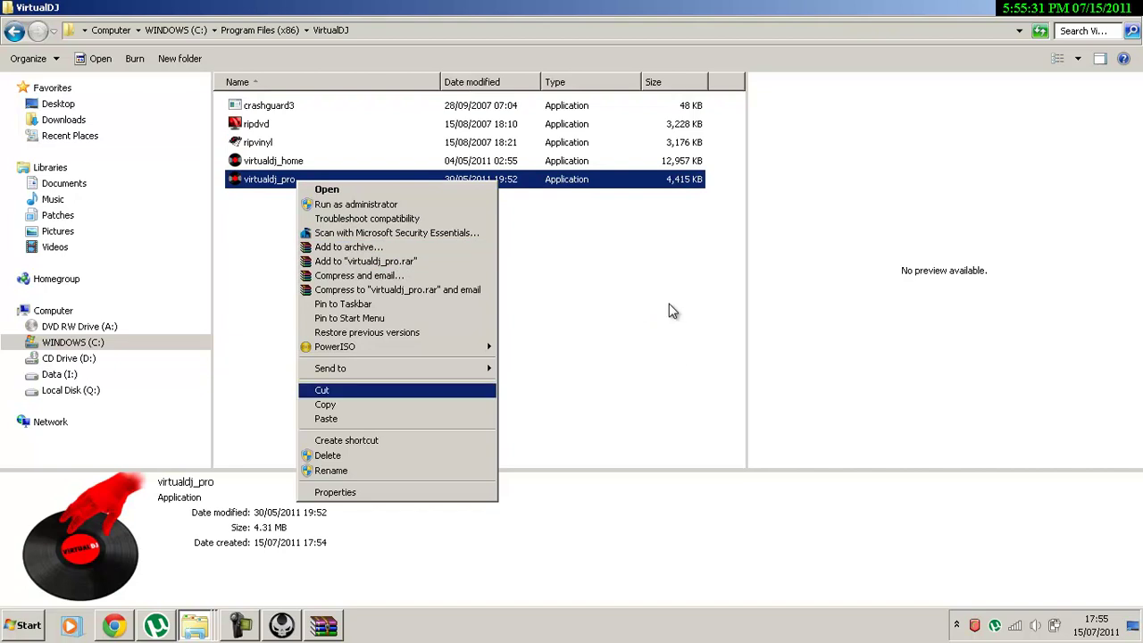
left_click(325, 403)
key("alt+F4")
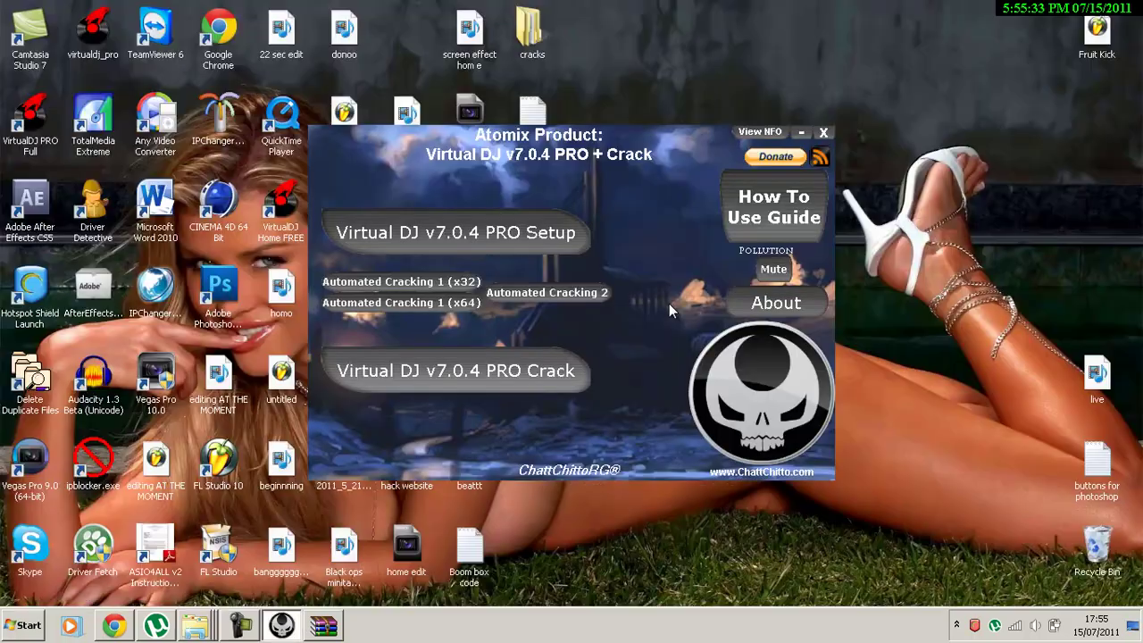
Launch VirtualDJ PRO Full from the desktop and show the Good tunes folder in its browser
left_click(30, 121)
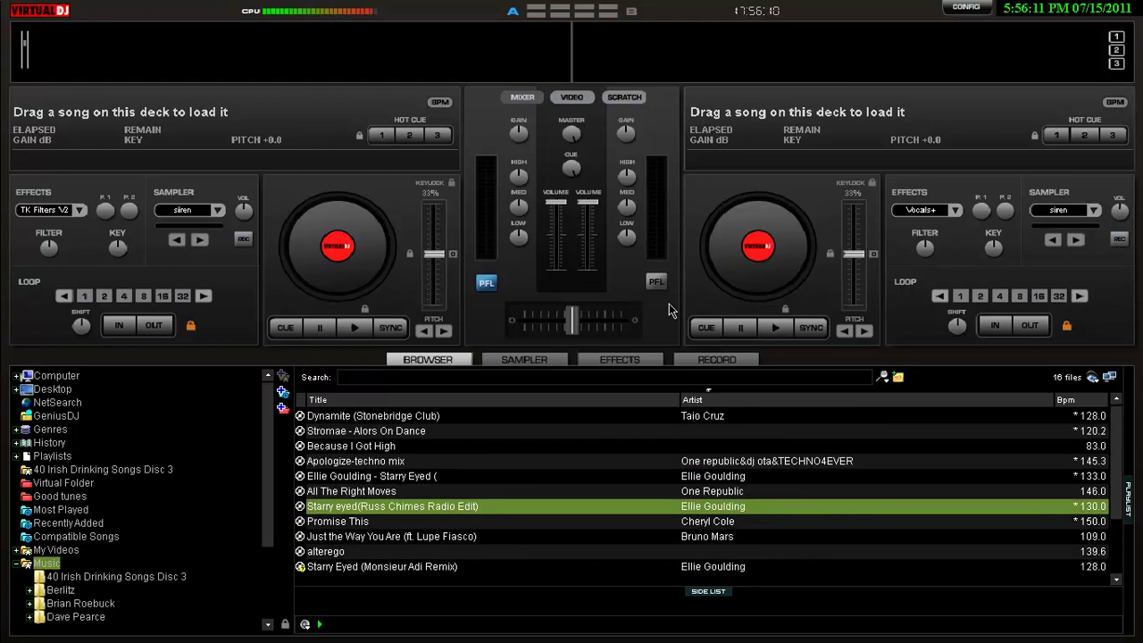
key("Up")
key("Up")
key("Up")
key("Up")
key("Up")
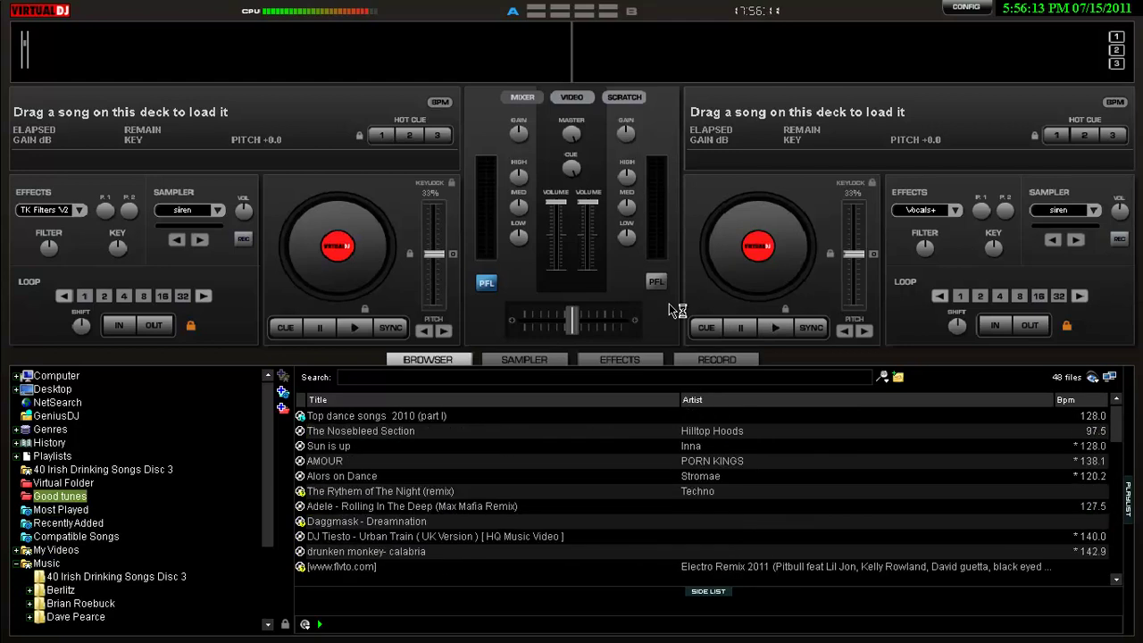
key("alt+F4")
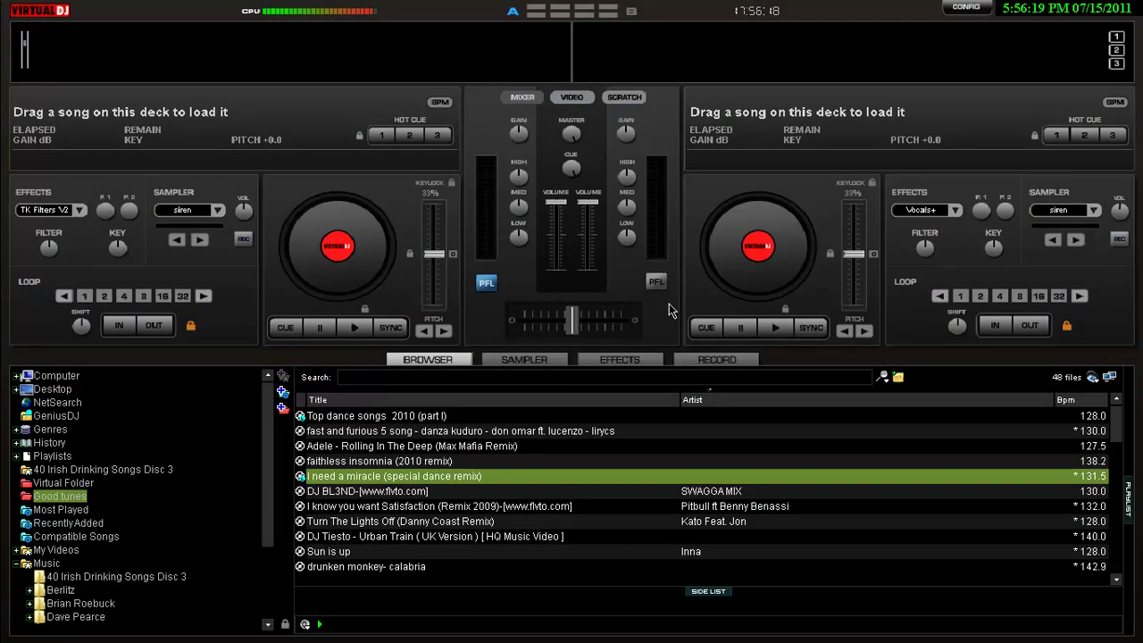
Load the track "Adele - Rolling In The Deep (Max Mafia Remix)" onto deck 1
key("Up")
key("Up")
key("Return")
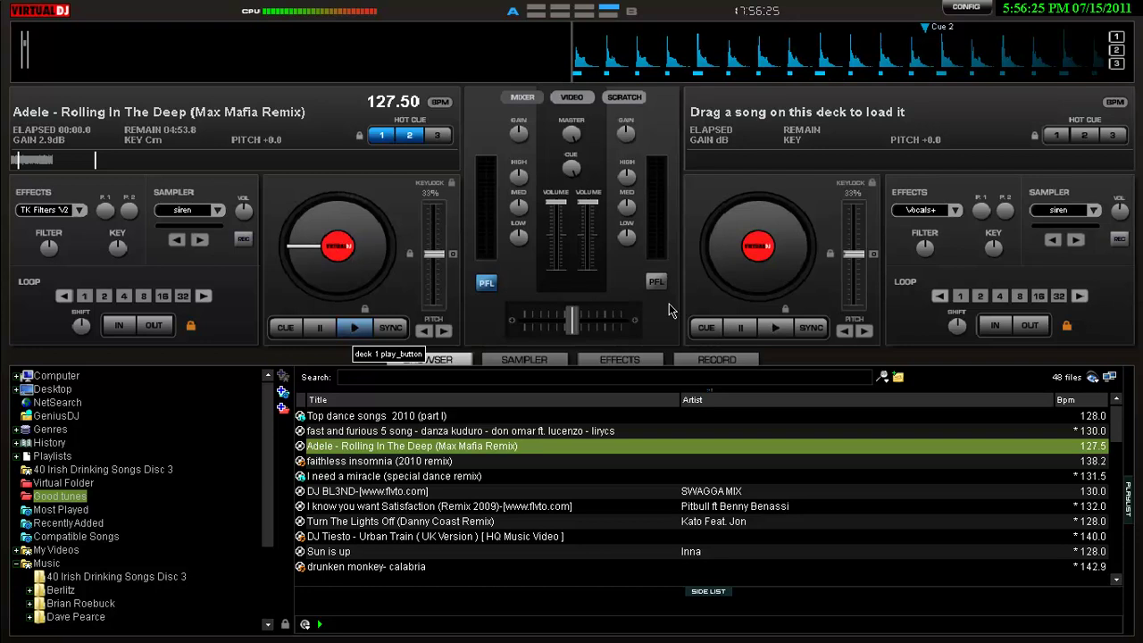
Find "Top dance songs 2010 (part I)" in the Good tunes list and load it onto deck 2
key("Down")
key("Down")
key("Down")
key("Down")
key("Down")
key("Up")
key("Up")
key("Up")
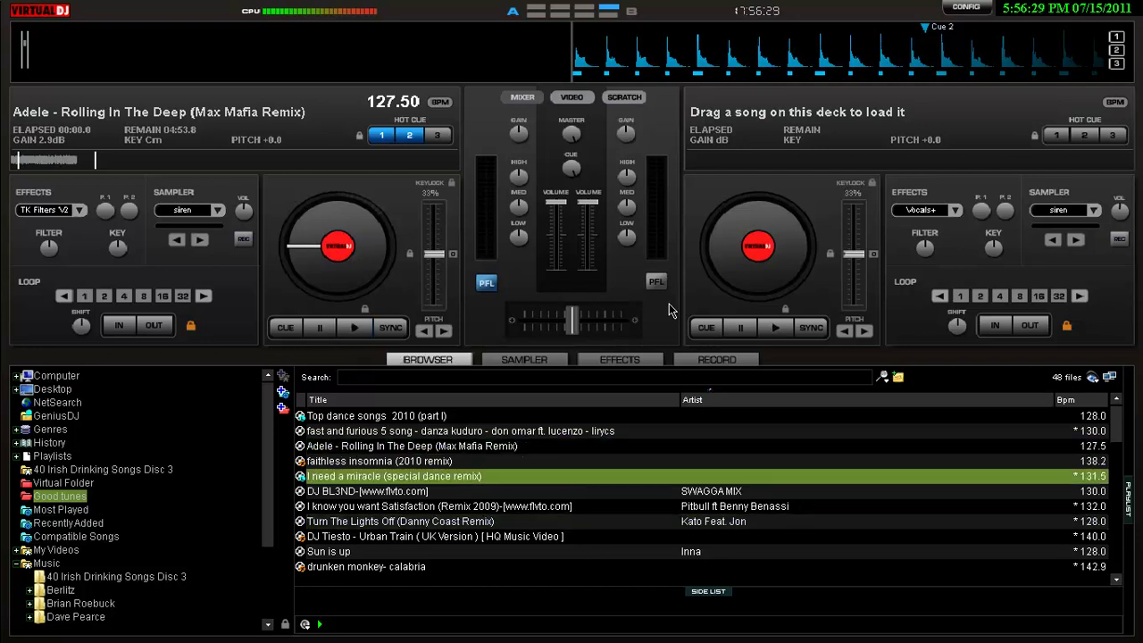
scroll(669, 309, "down", 1)
key("Up")
key("Up")
key("Up")
key("Up")
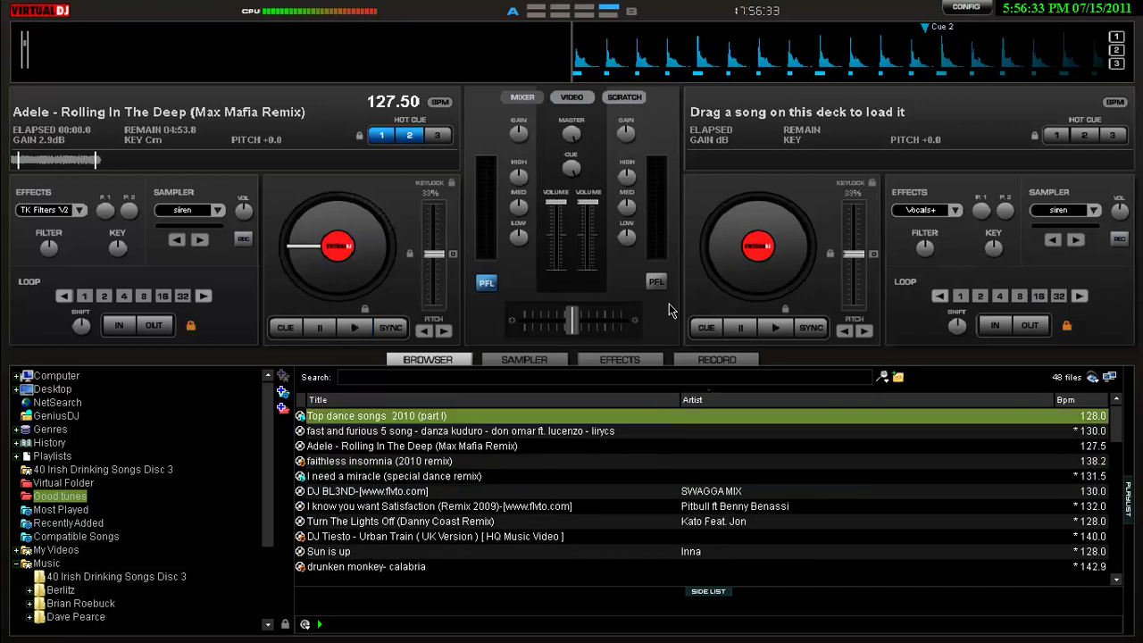
key("Down")
key("Down")
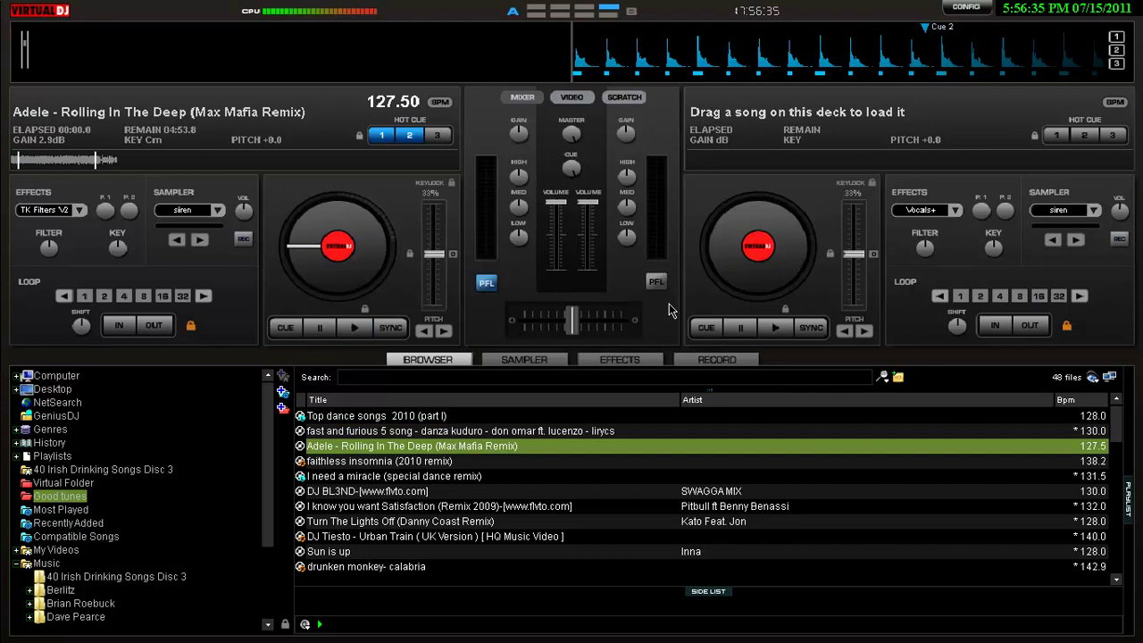
key("Up")
key("Up")
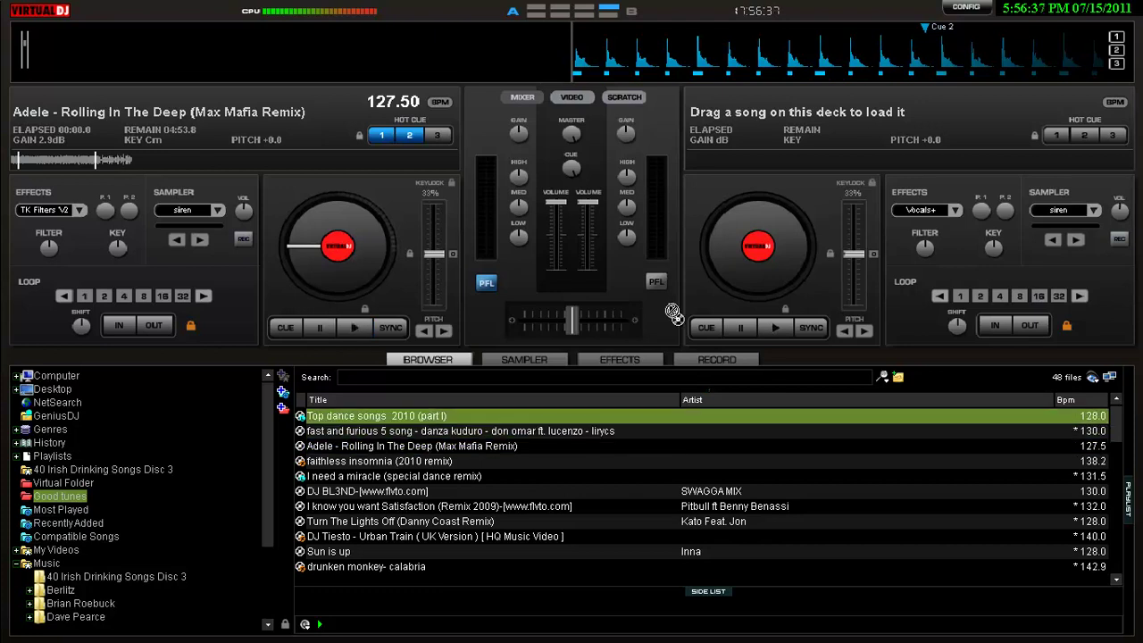
key("space")
key("Right")
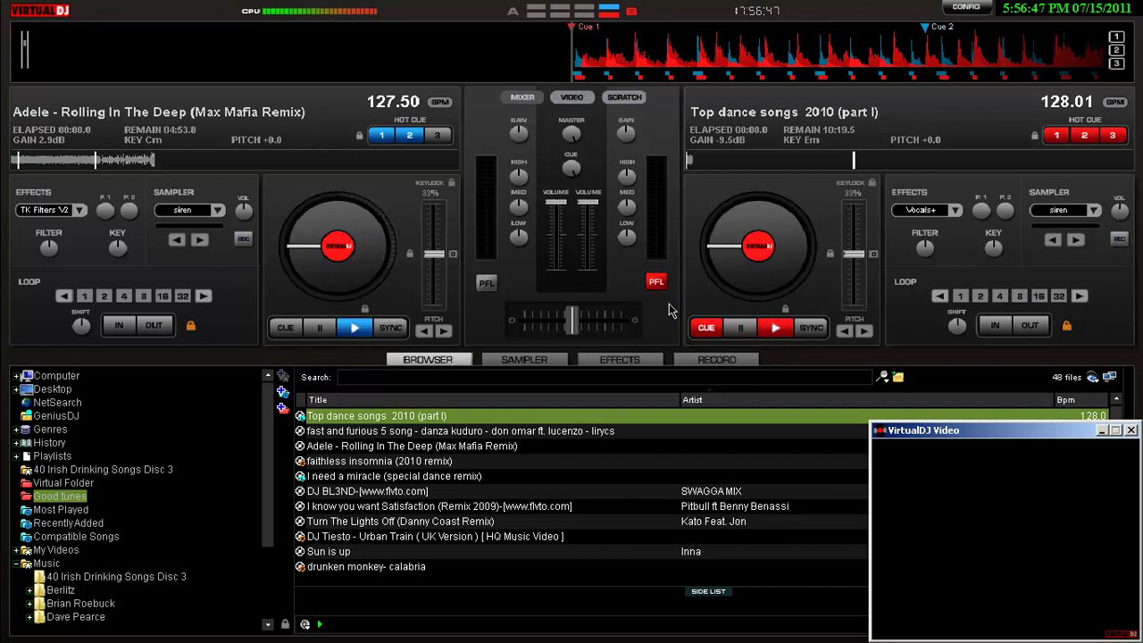
Play the loaded tracks on both decks, with the crossfader moved most of the way toward deck 2
scroll(670, 310, "down", 7)
key("super+d")
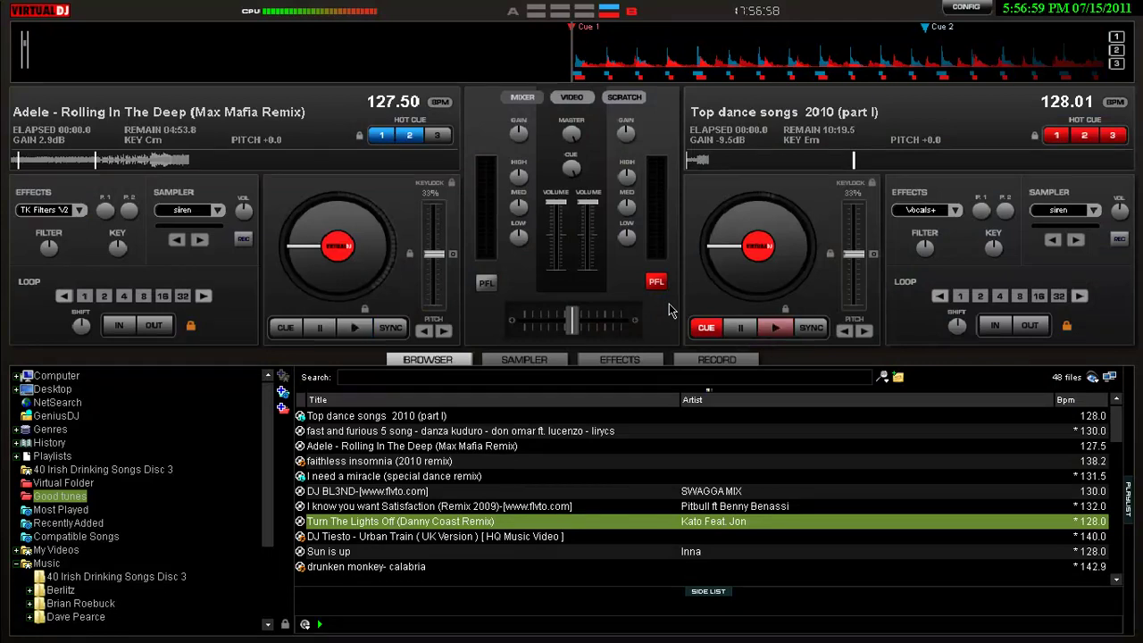
left_click(775, 328)
left_click_drag(572, 320, 606, 320)
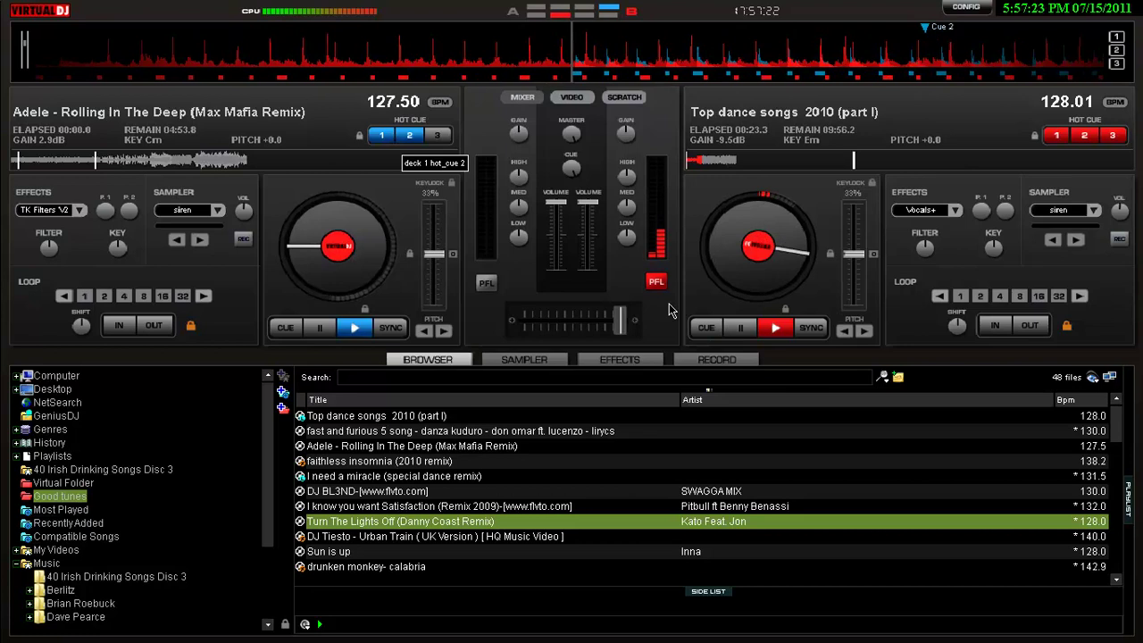
key("1")
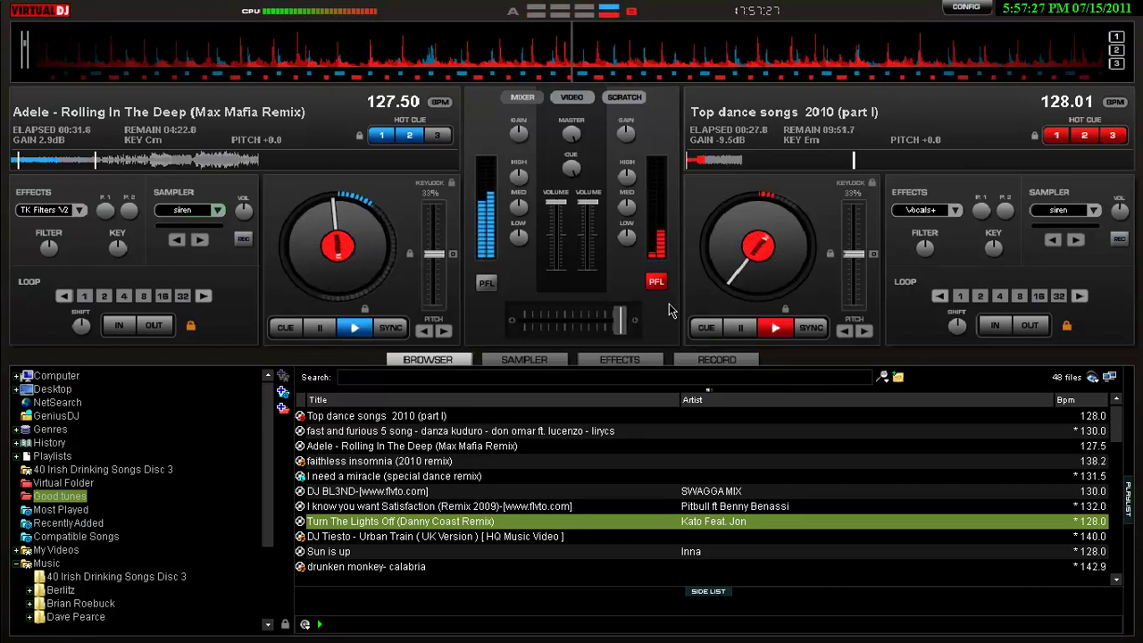
Sync deck 1's track to the tempo of deck 2 and centre the crossfader between the decks
key("Left")
key("Left")
key("s")
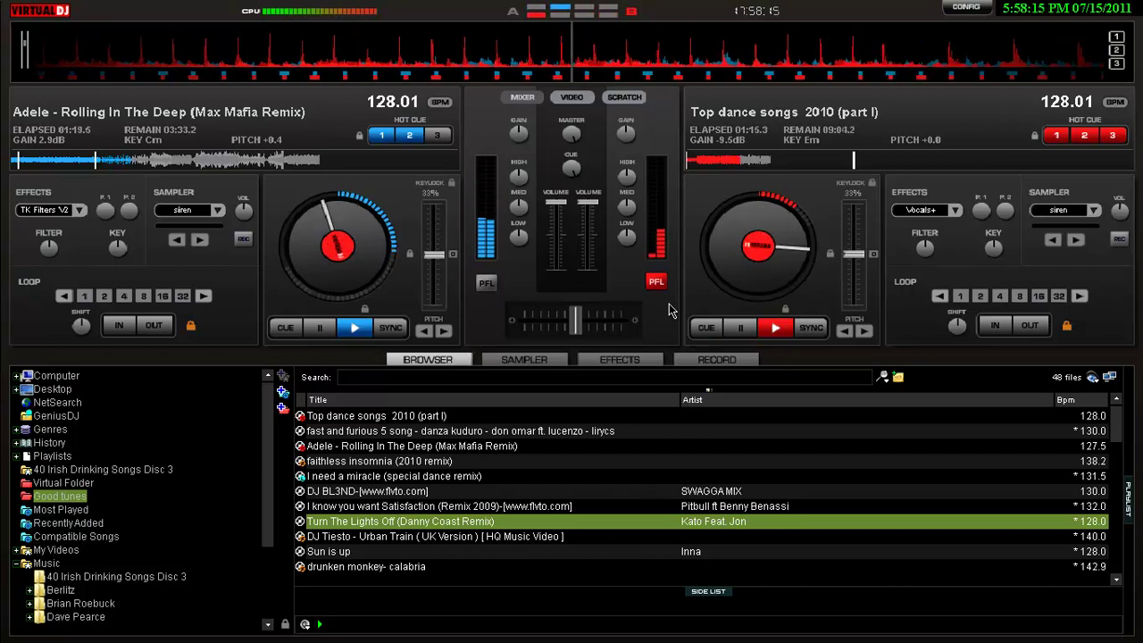
Play deck 2's siren sample, and switch its sampler to the "put your hands up" sample and play that
key("F1")
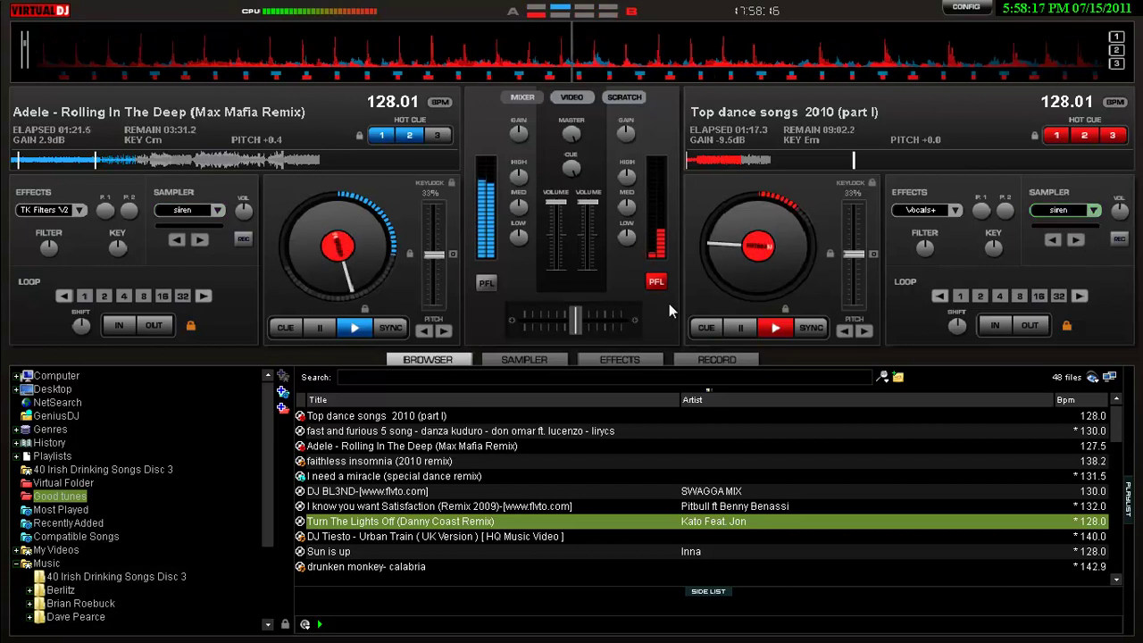
left_click(1093, 210)
left_click(1076, 248)
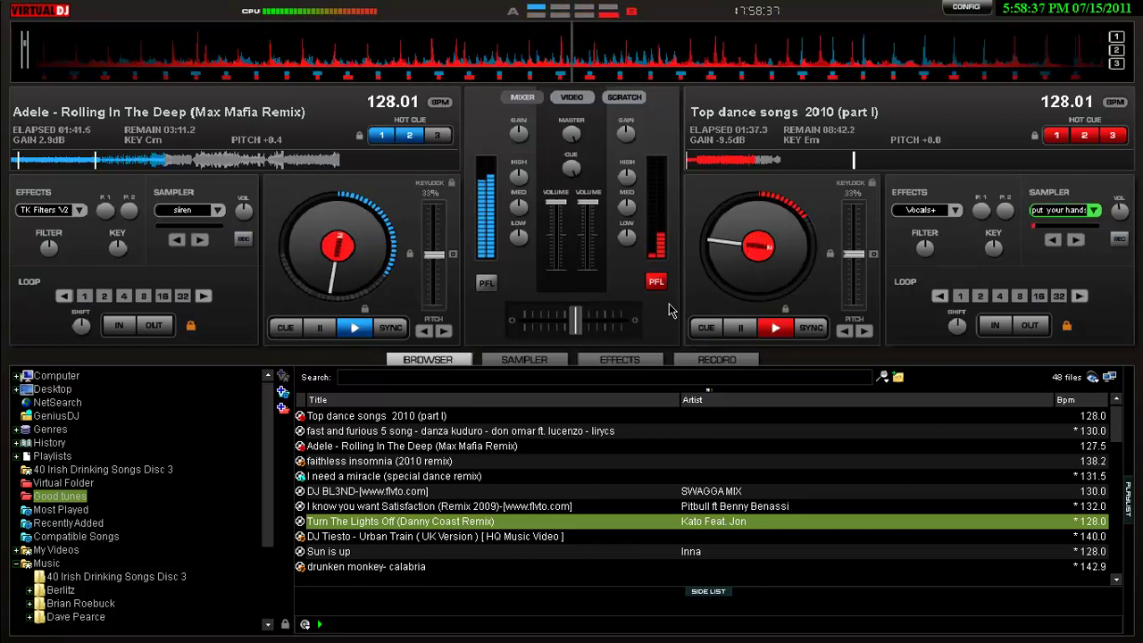
key("F1")
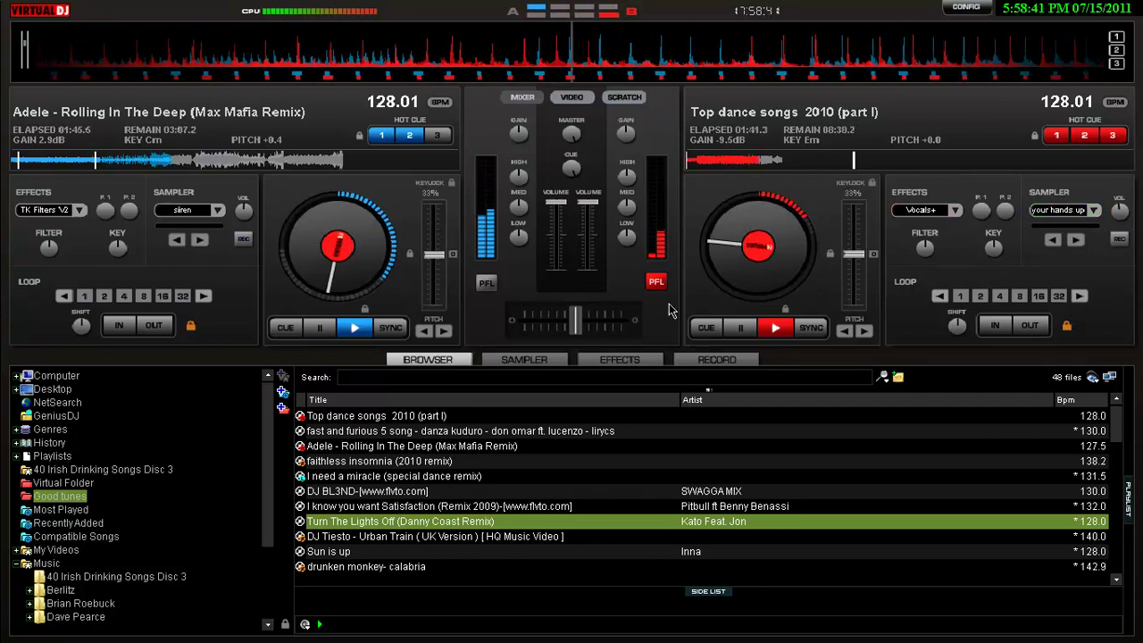
Select Vocals+ as deck 1's effect and replace it with BeatGrid
key("Down")
key("Down")
key("Down")
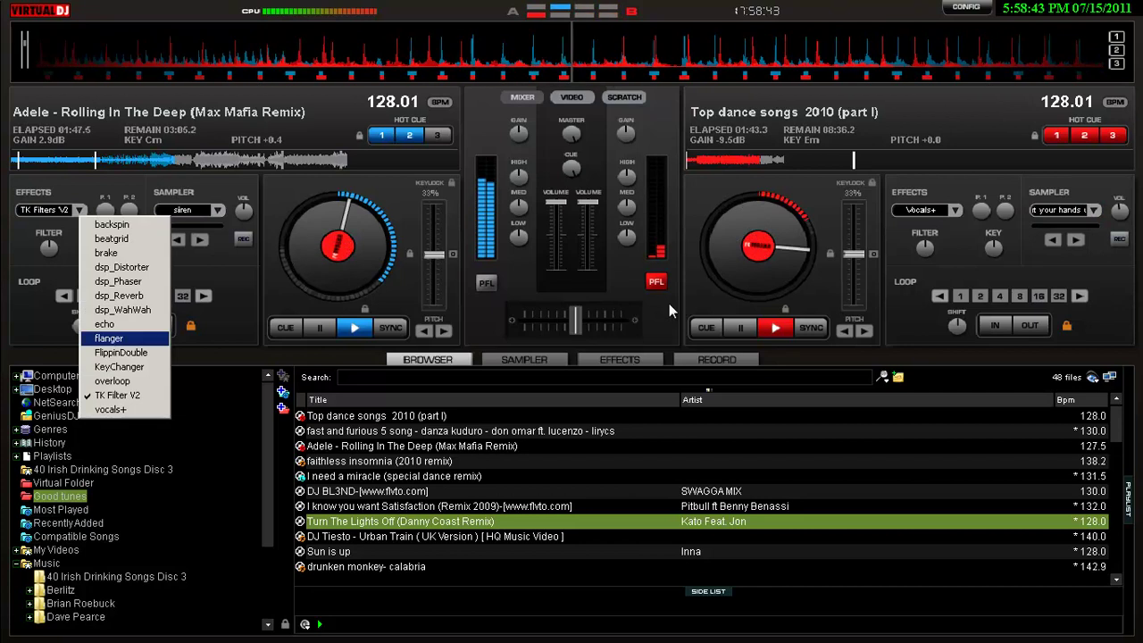
key("Down")
key("Down")
key("Down")
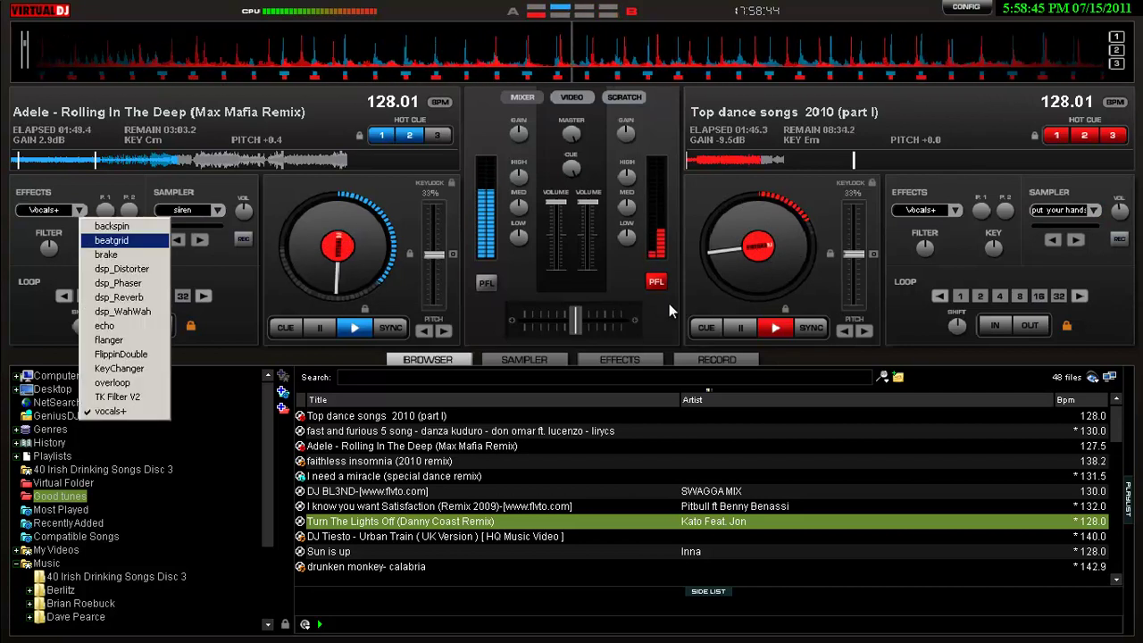
key("Up")
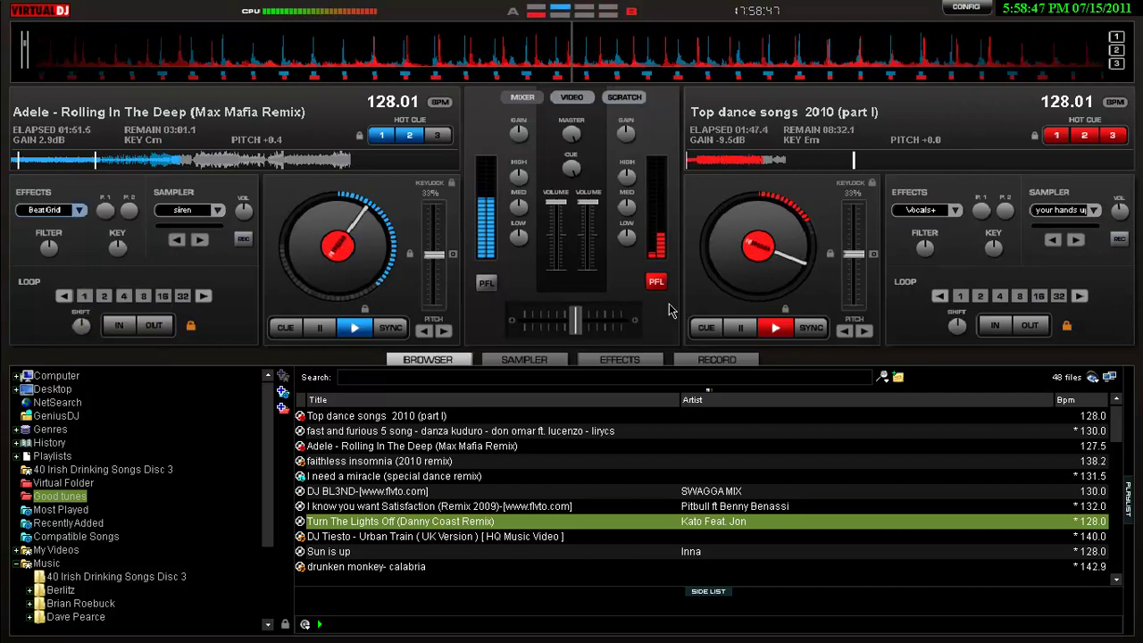
key("Return")
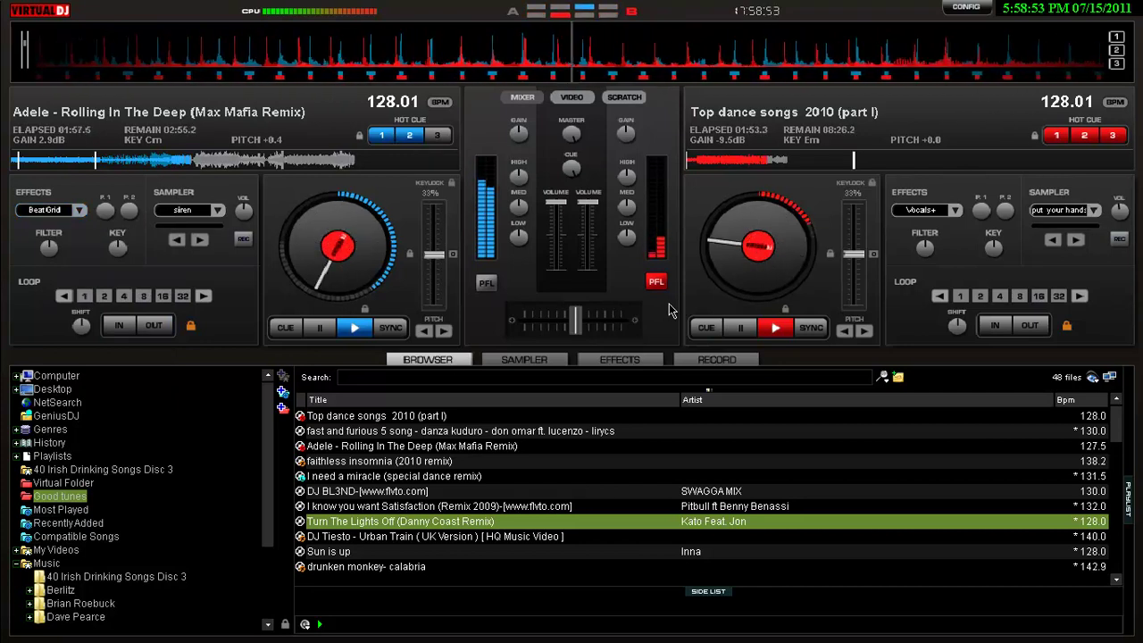
Move the crossfader fully to deck 1 and test the BeatGrid effect on its track, switching it off again
key("shift+Left")
key("Left")
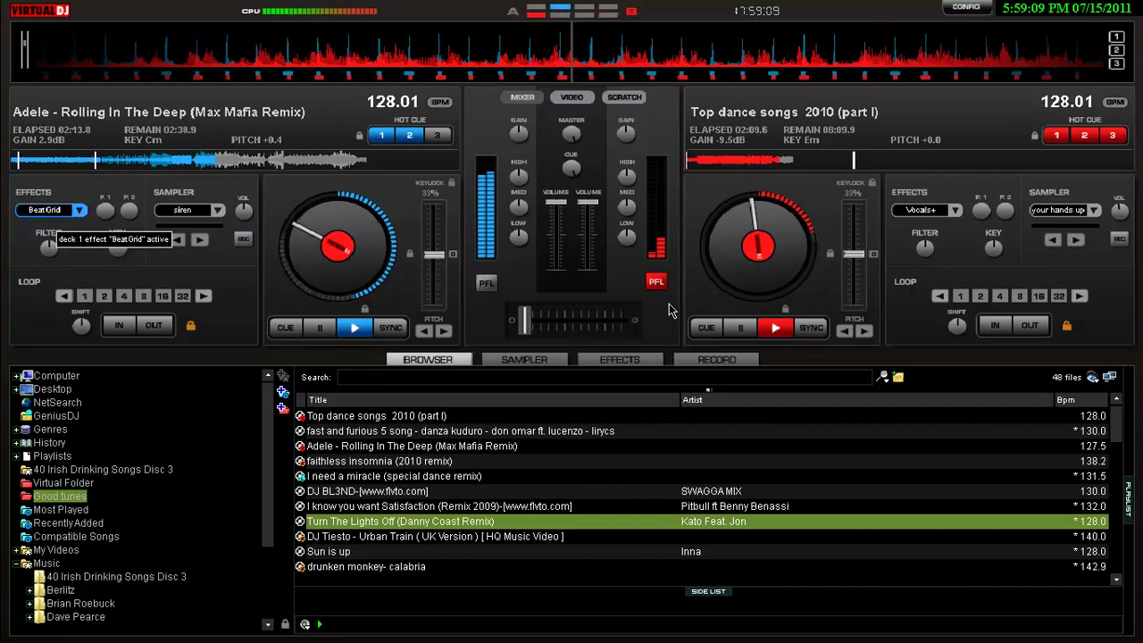
key("Left")
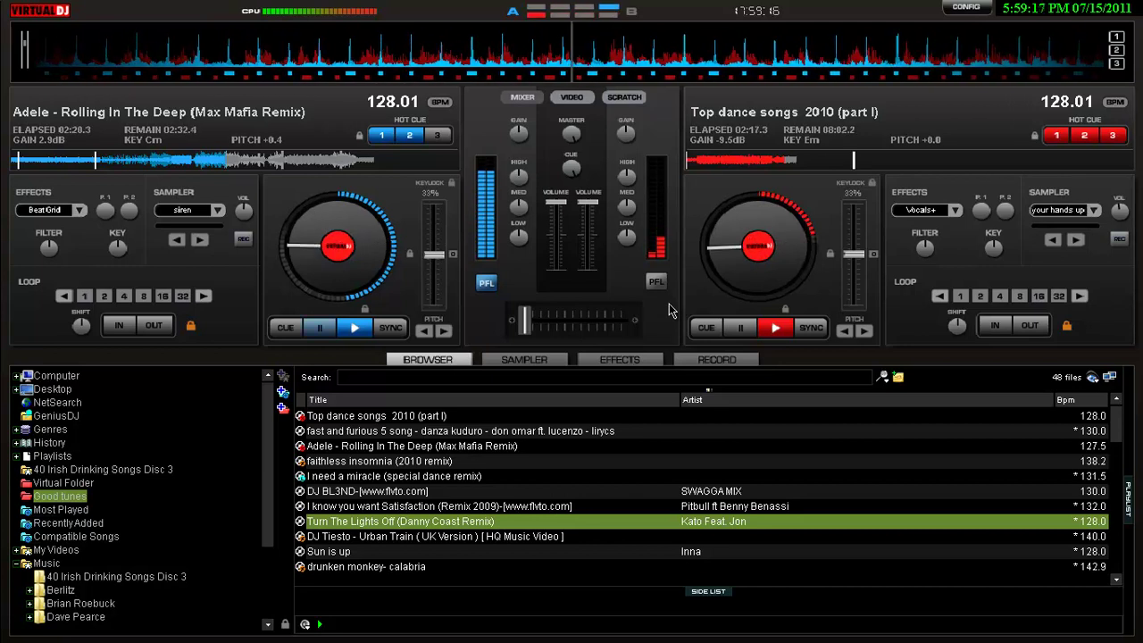
Pause the track on deck 1 and show the Windows desktop
key("space")
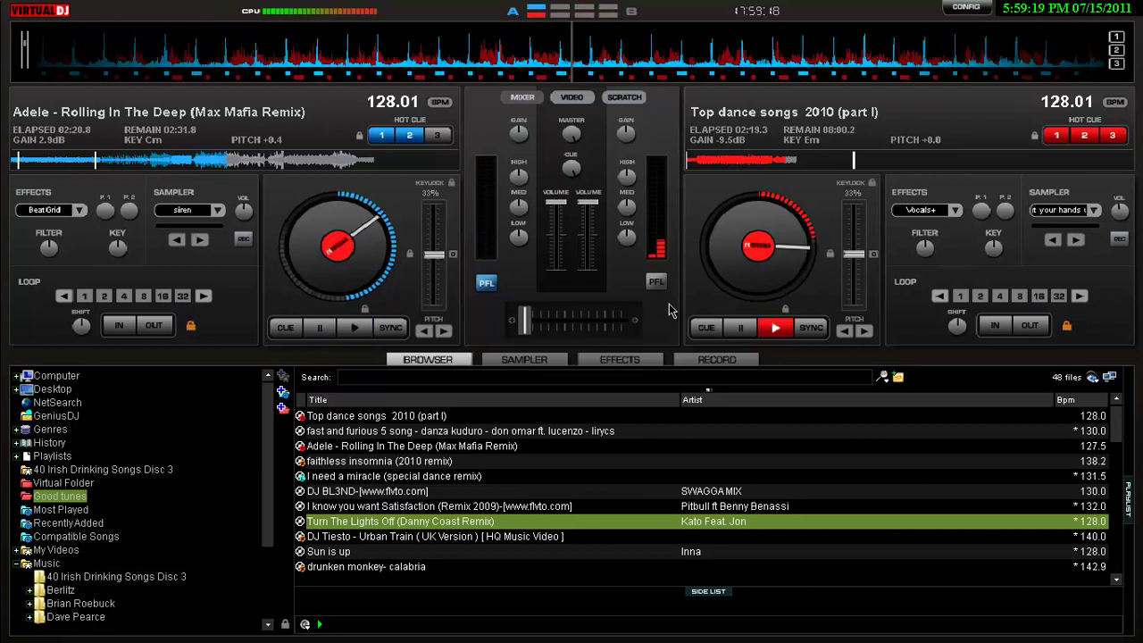
key("super+d")
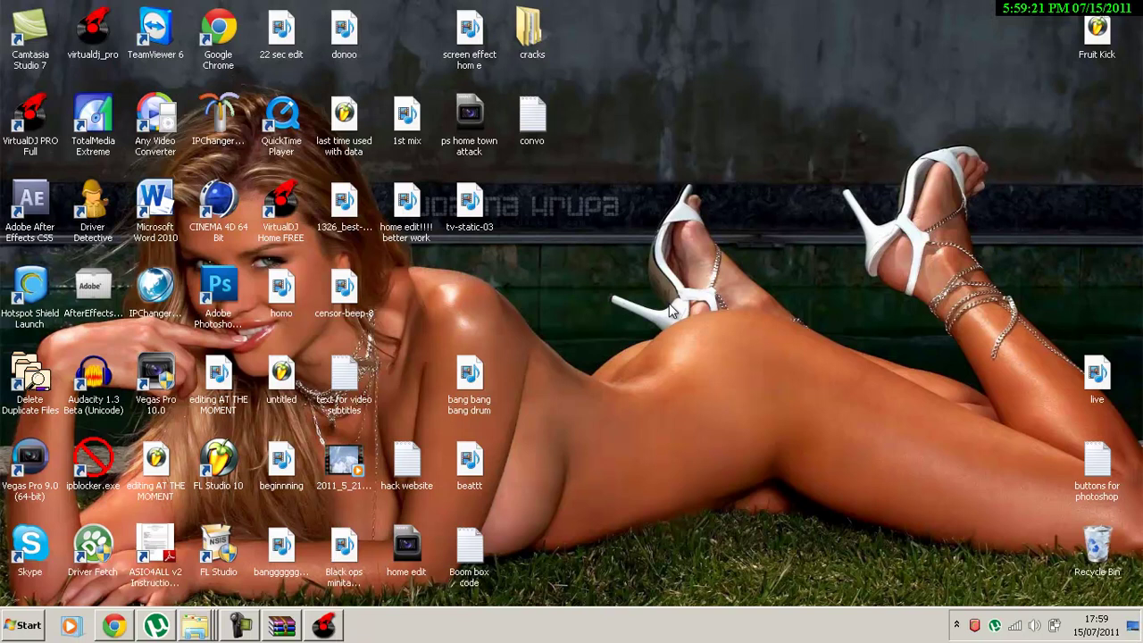